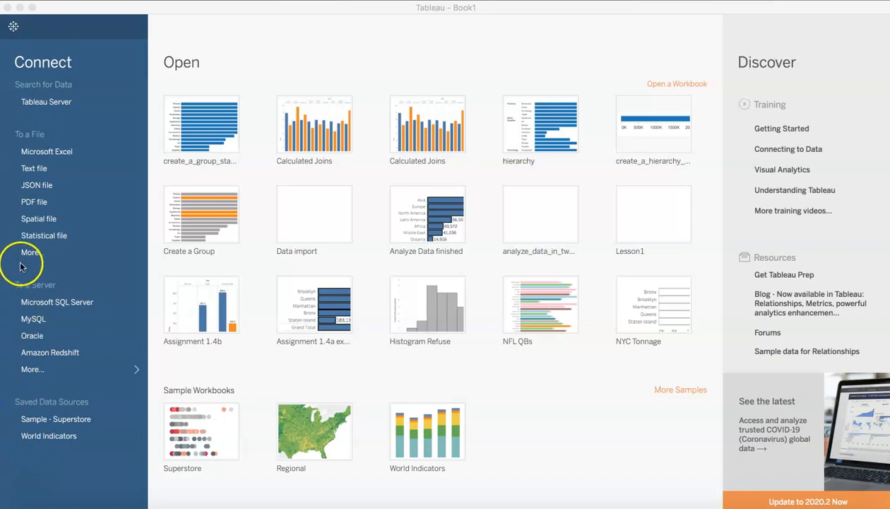
# Connect to the Excel workbook "NFL Offensive Player stats, 1999-2013.xlsx" in the Downloads folder.
pyautogui.click(61, 150)
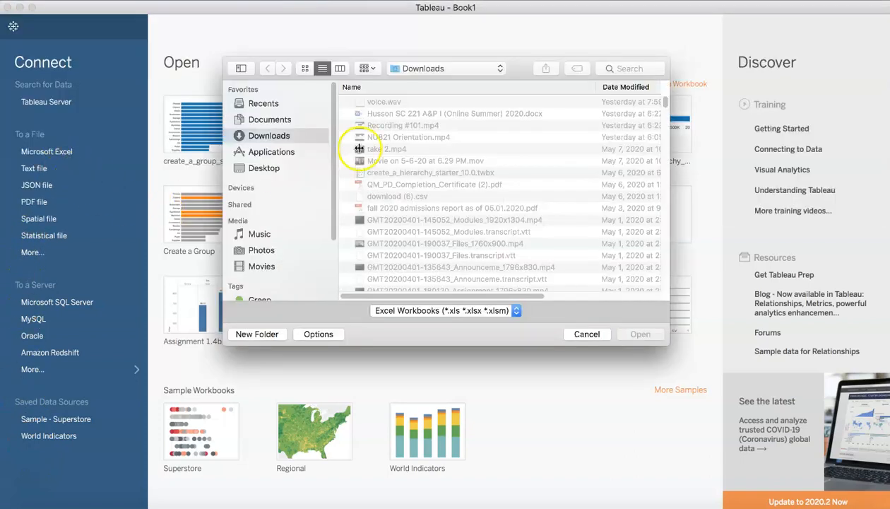
pyautogui.scroll(-10, 489, 154)
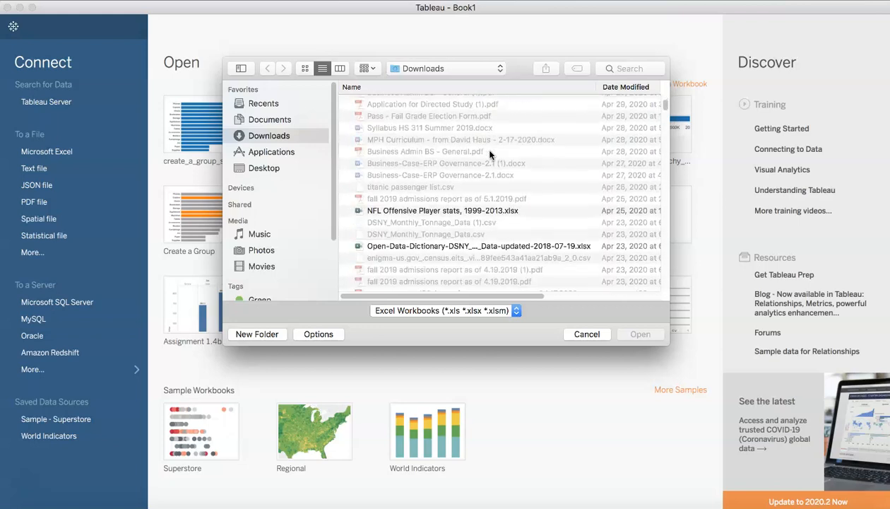
pyautogui.click(399, 210)
pyautogui.click(640, 336)
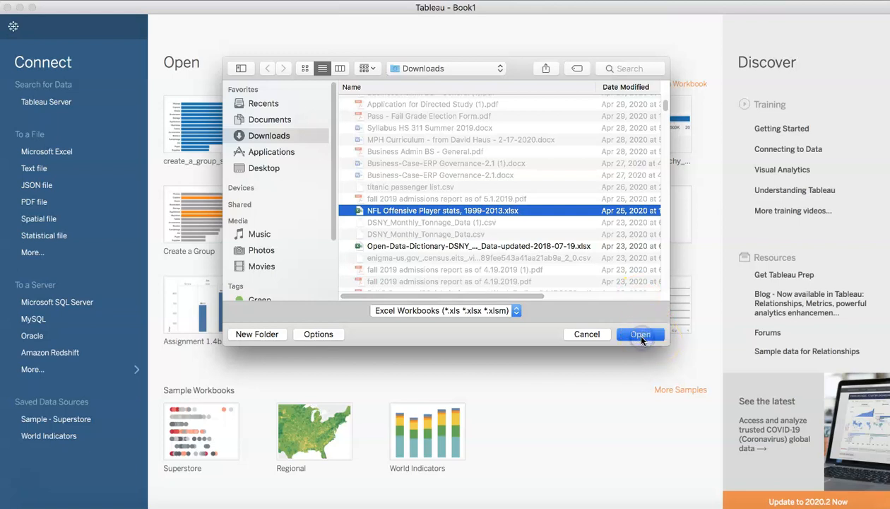
pyautogui.click(640, 337)
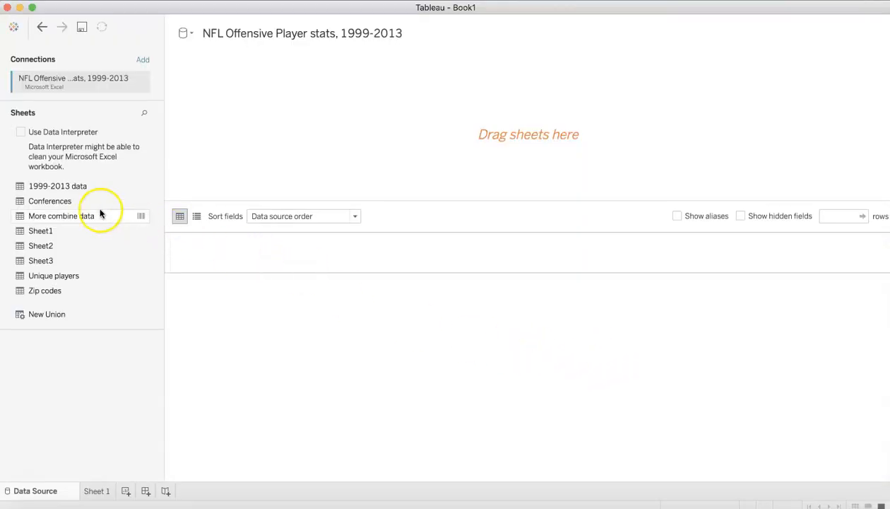
# Add the "1999-2013 data" sheet to the data source and go to the Sheet 1 worksheet.
pyautogui.moveTo(54, 189); pyautogui.dragTo(291, 162)
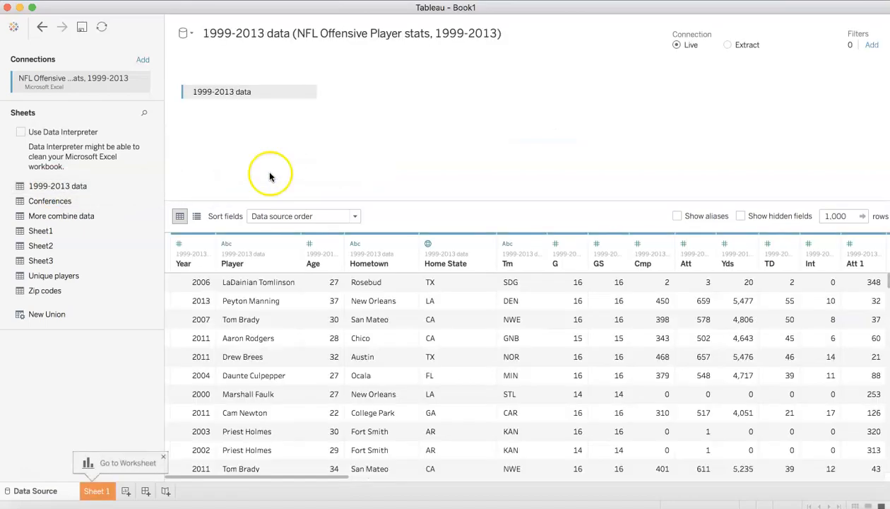
pyautogui.click(93, 495)
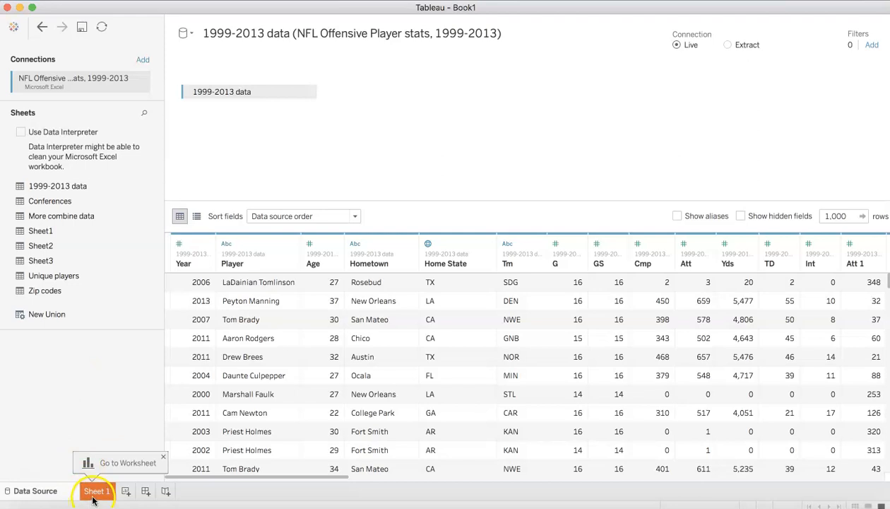
pyautogui.click(93, 494)
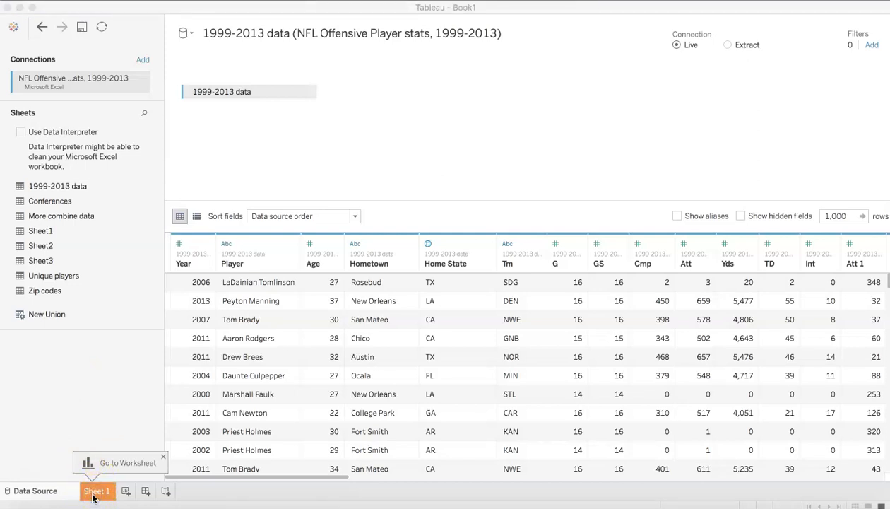
pyautogui.click(93, 495)
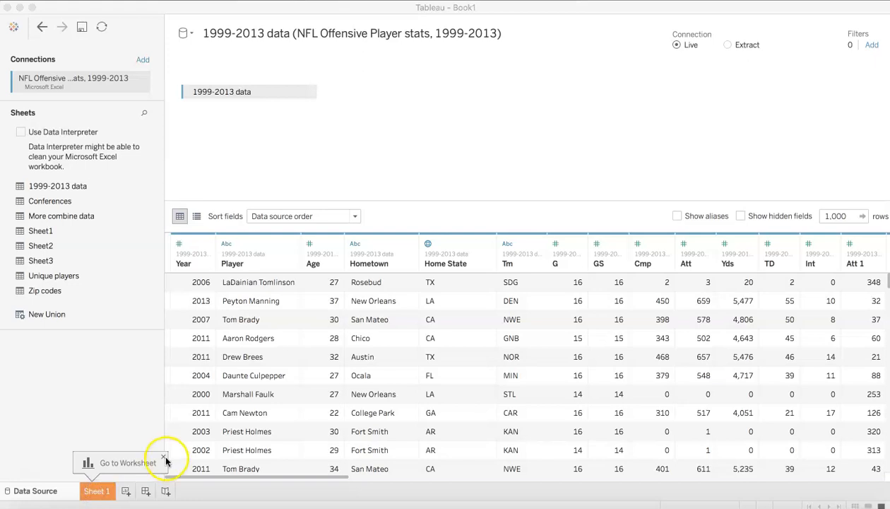
pyautogui.click(92, 494)
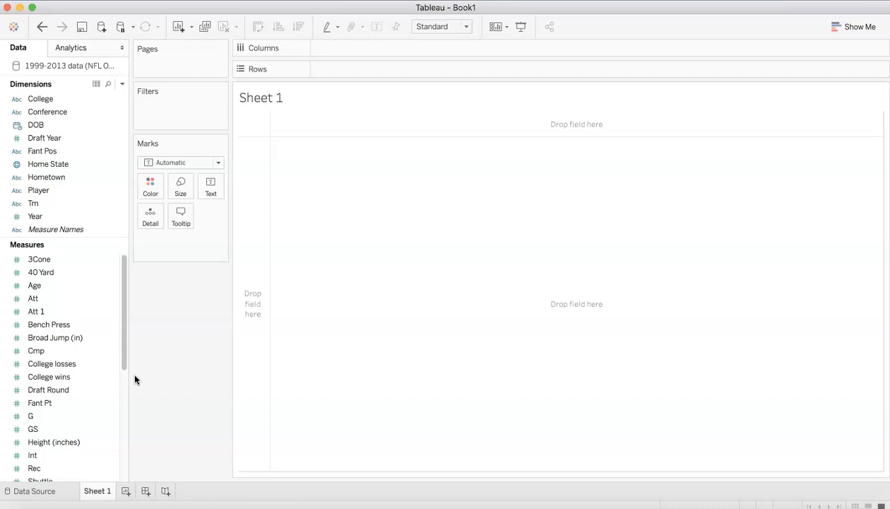
pyautogui.click(100, 351)
pyautogui.click(54, 274)
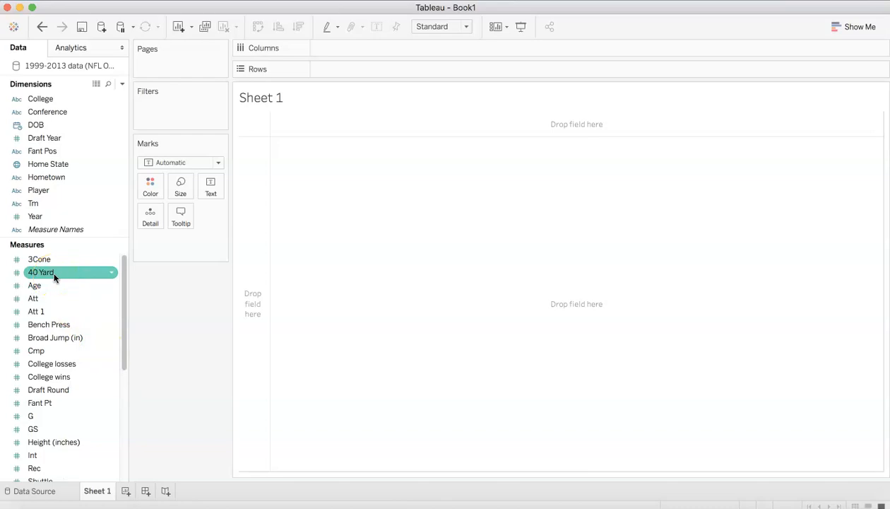
pyautogui.click(50, 177)
pyautogui.click(48, 152)
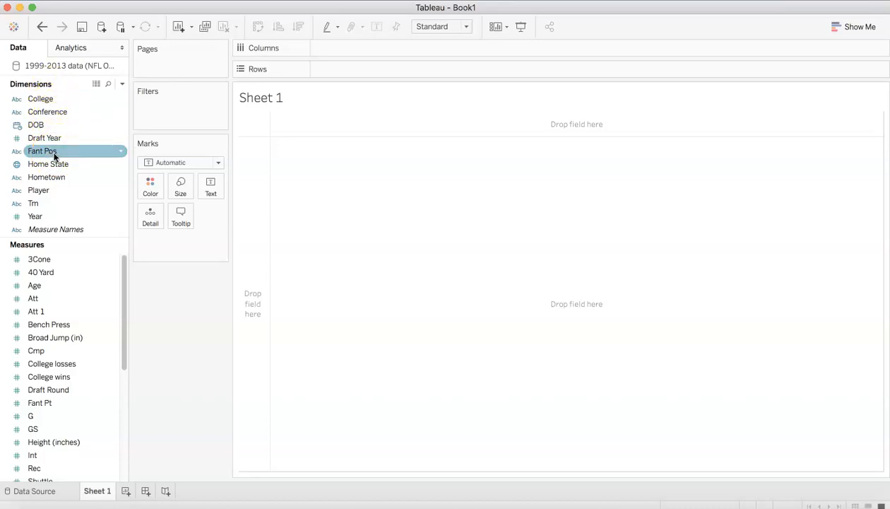
pyautogui.rightClick(120, 155)
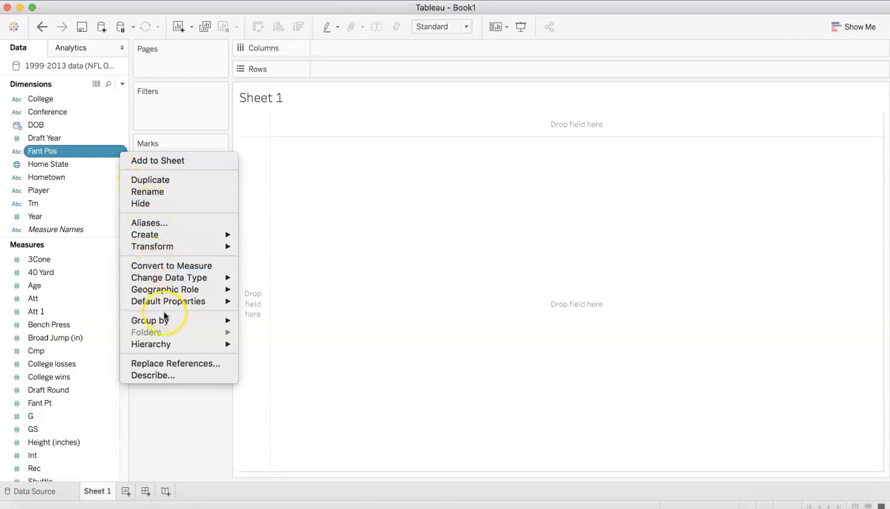
pyautogui.moveTo(171, 318)
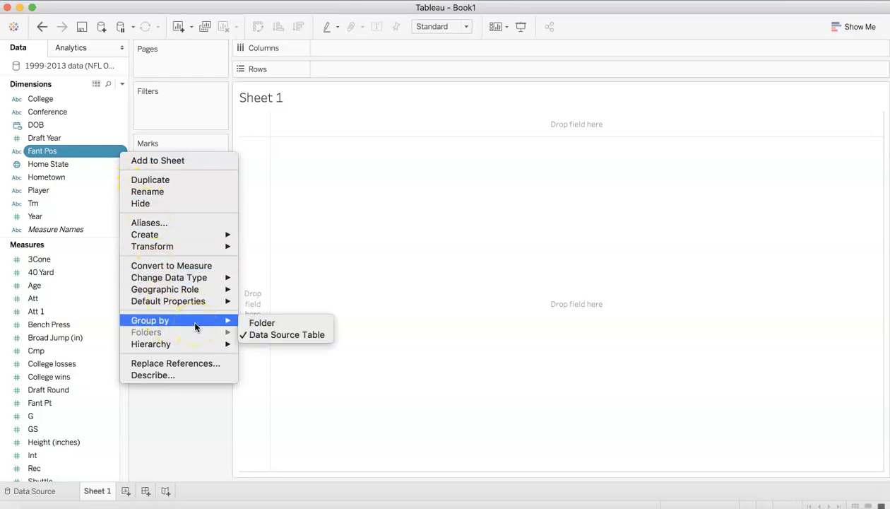
pyautogui.click(76, 155)
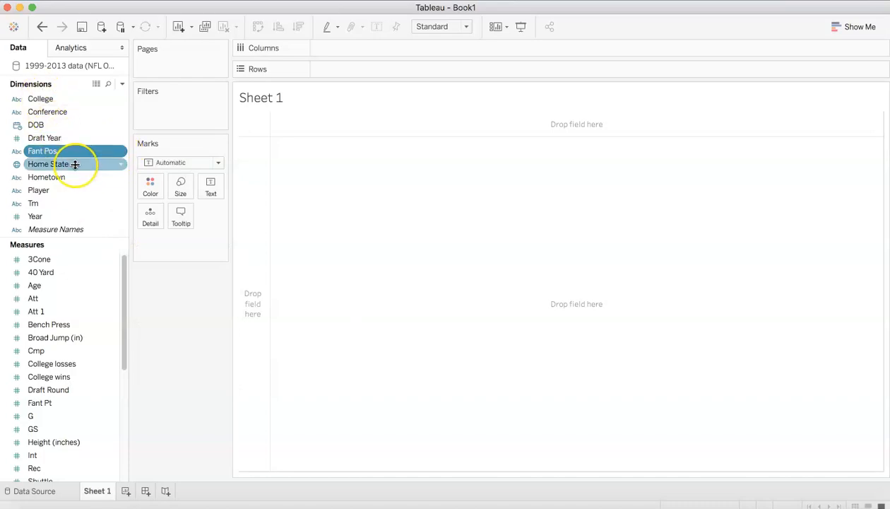
# Start a new group on the Fant Pos dimension and combine its TE and WR members into one group.
pyautogui.click(120, 151)
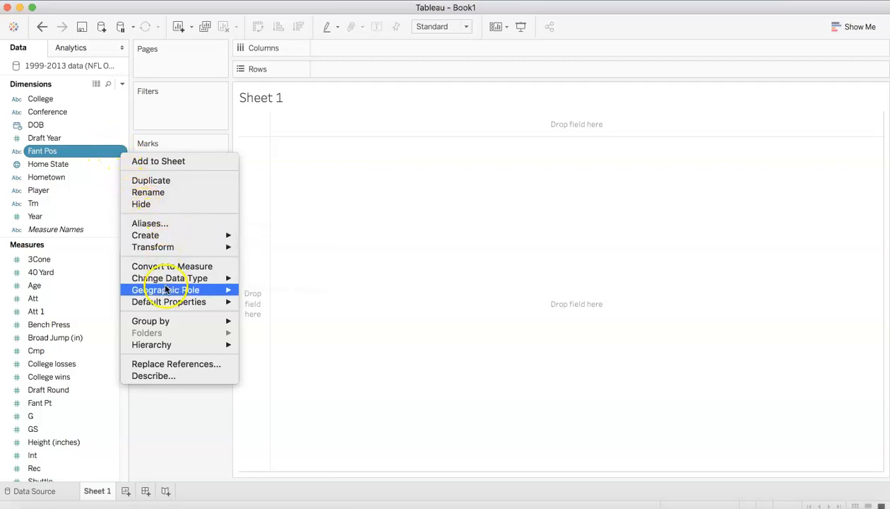
pyautogui.moveTo(167, 325)
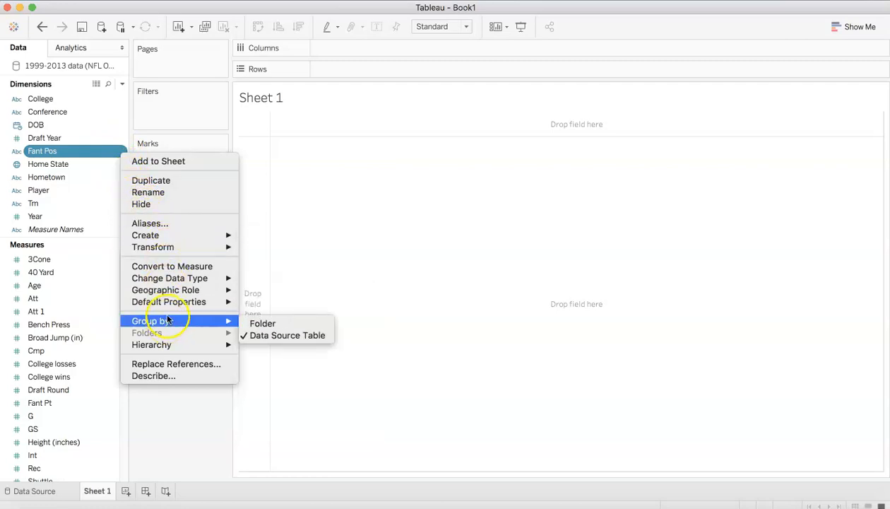
pyautogui.moveTo(179, 245)
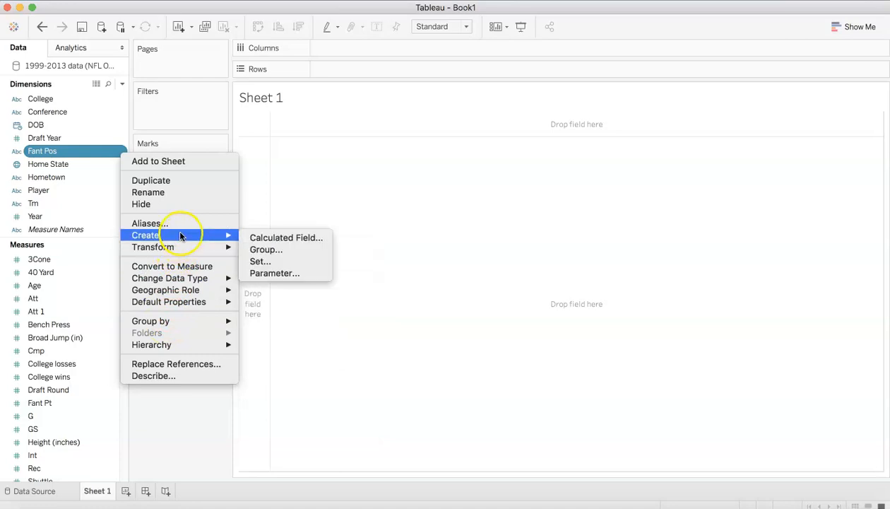
pyautogui.moveTo(225, 235)
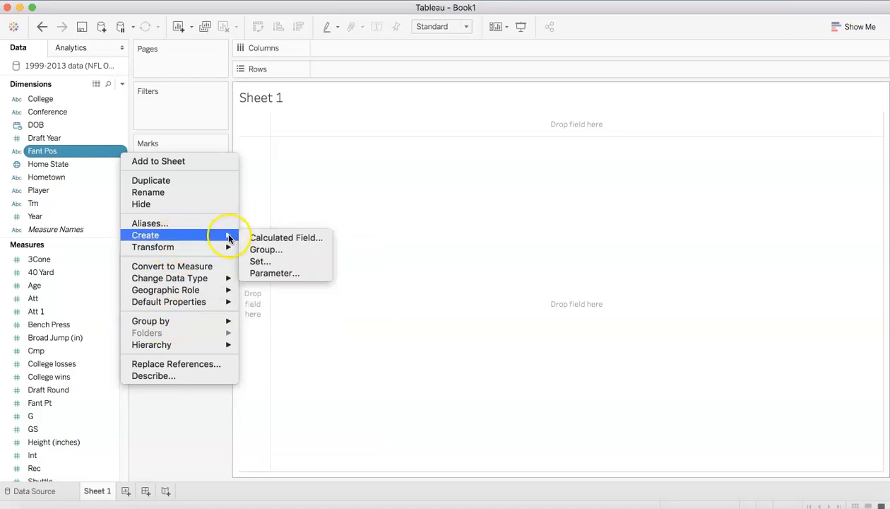
pyautogui.click(259, 247)
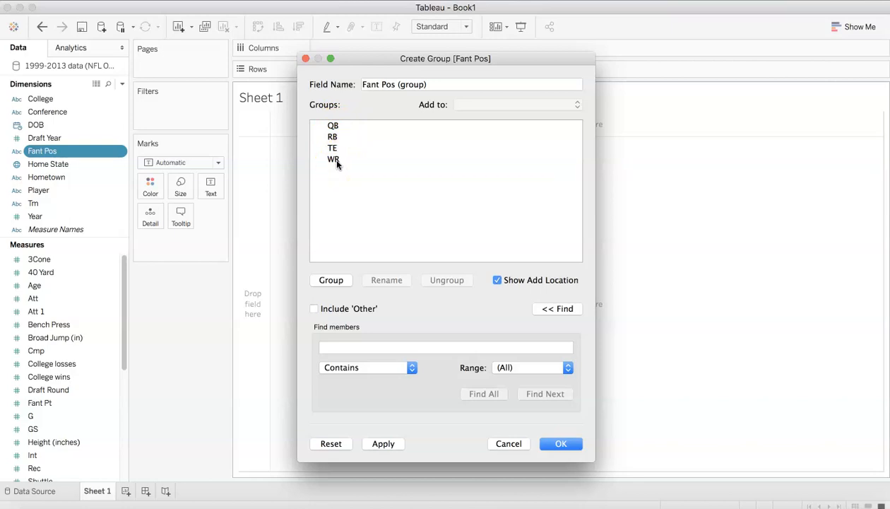
pyautogui.click(336, 149)
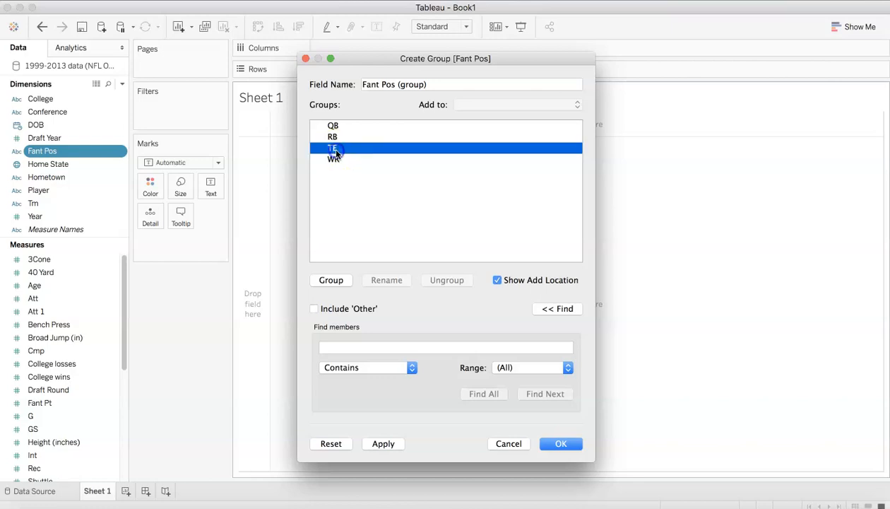
pyautogui.keyDown('shift'); pyautogui.click(335, 159); pyautogui.keyUp('shift')
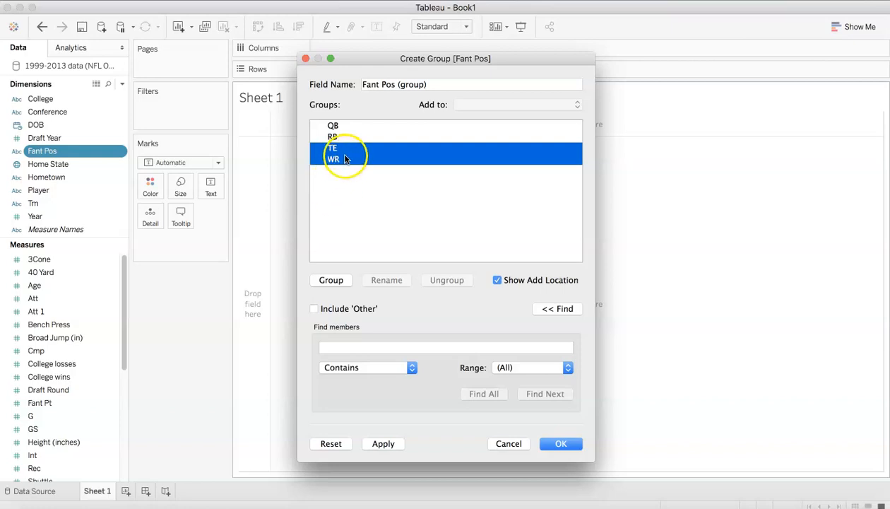
pyautogui.click(346, 159)
pyautogui.click(332, 149)
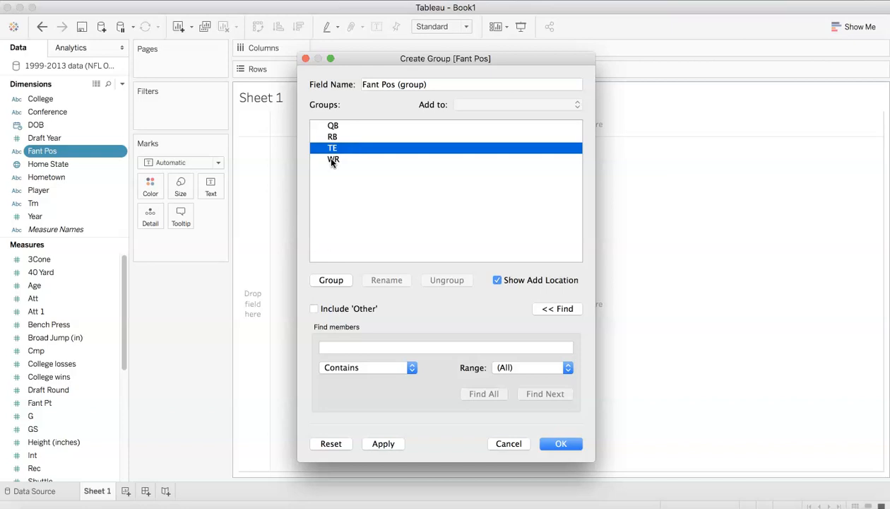
pyautogui.keyDown('shift'); pyautogui.click(333, 160); pyautogui.keyUp('shift')
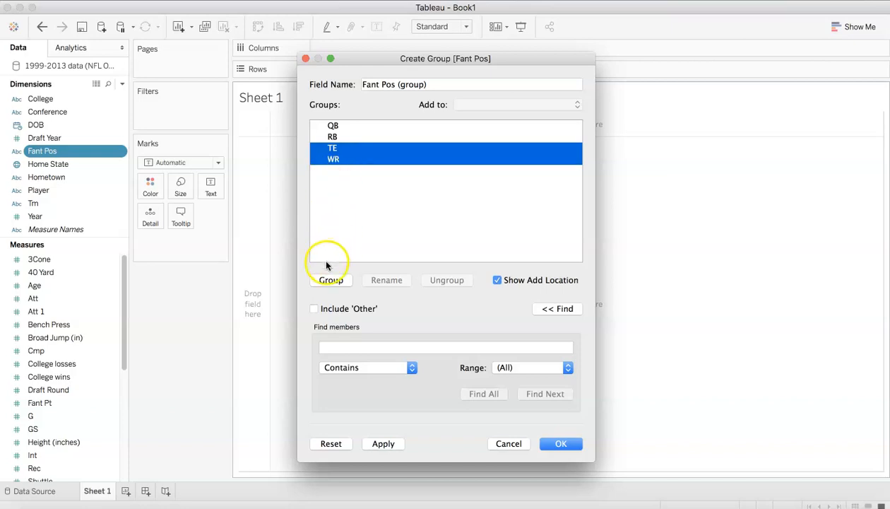
pyautogui.click(329, 282)
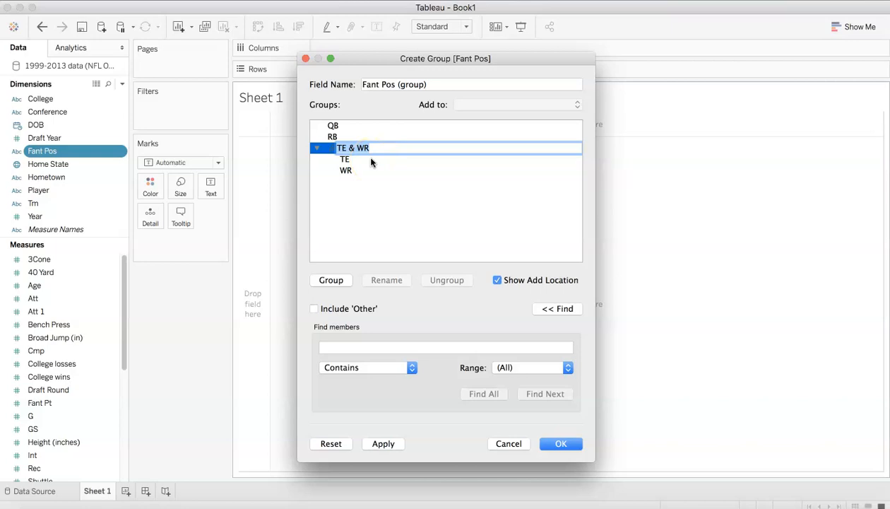
# Put the RB and QB members each into a separate group of their own.
pyautogui.click(332, 134)
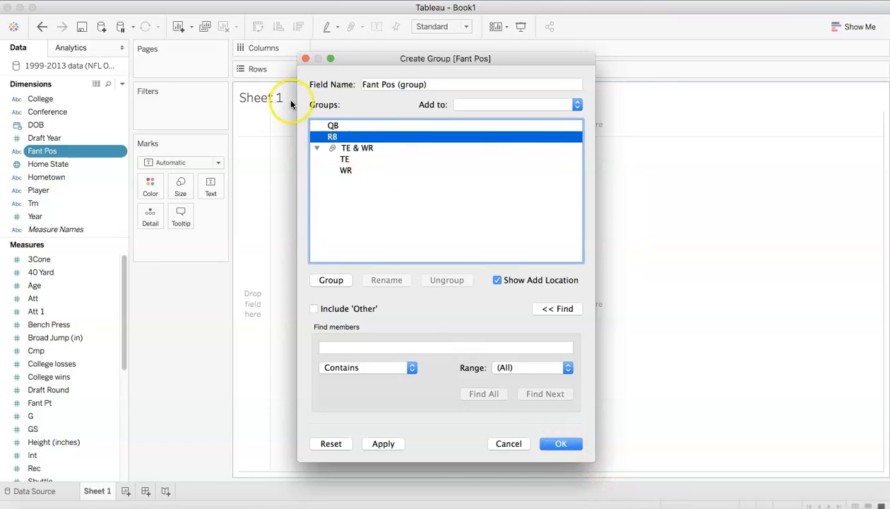
pyautogui.click(331, 137)
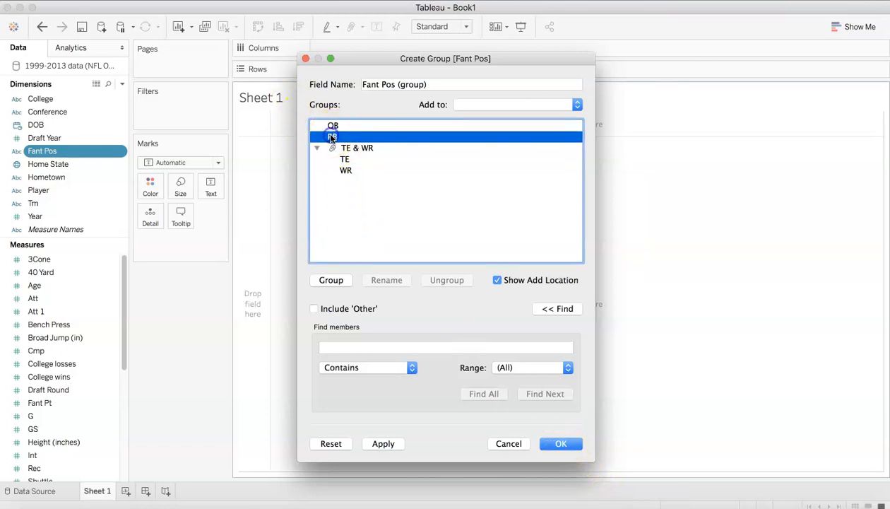
pyautogui.click(334, 138)
pyautogui.click(330, 279)
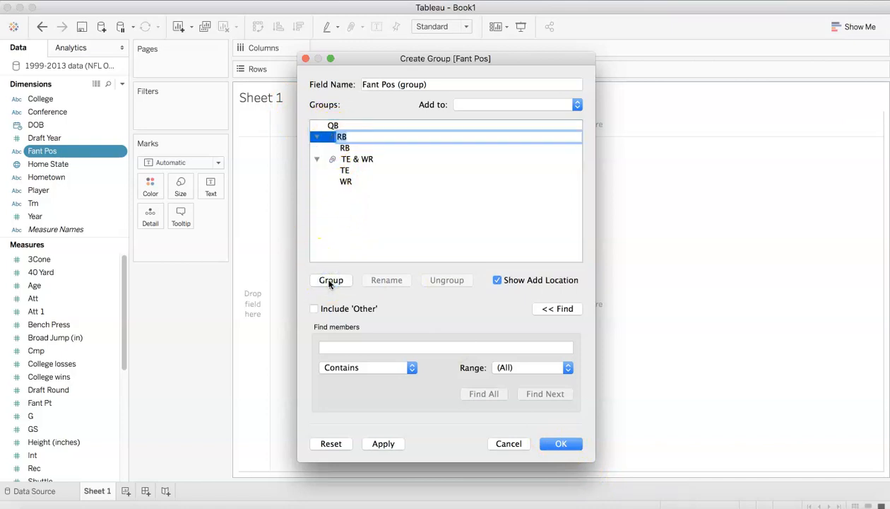
pyautogui.click(330, 126)
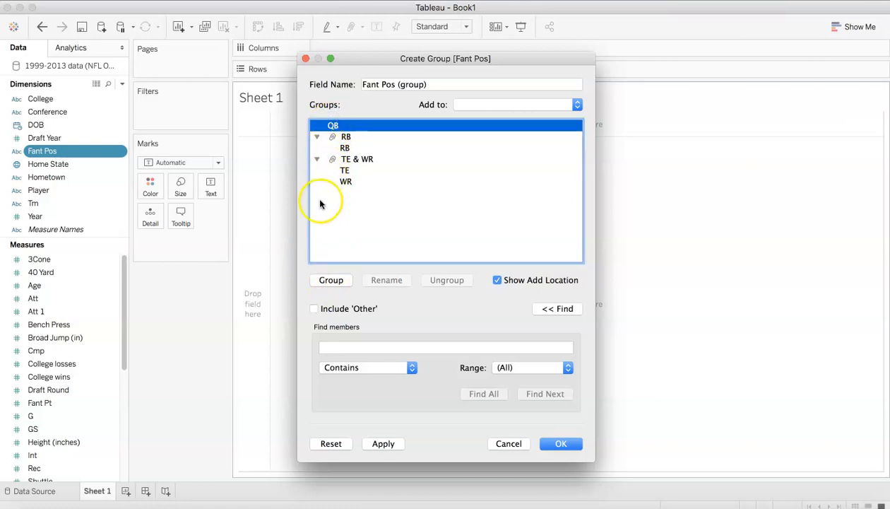
pyautogui.click(329, 280)
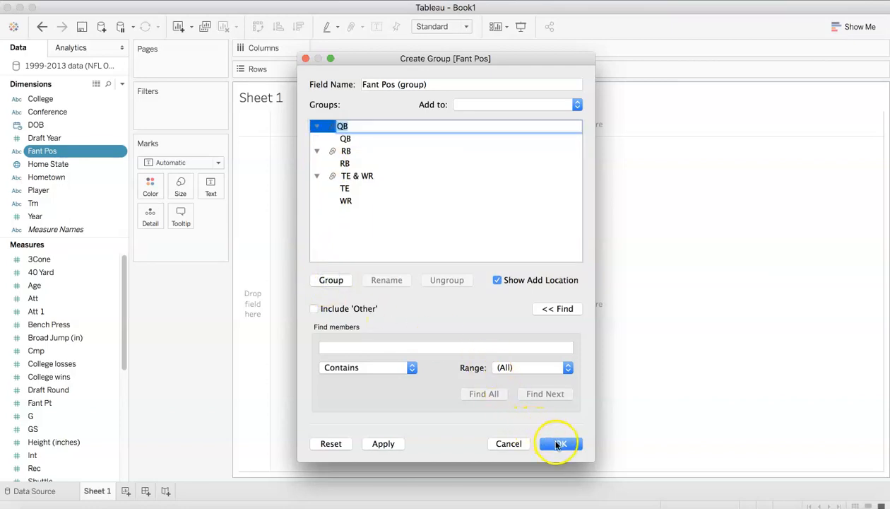
# Name the group field "Grouped by position" and create it.
pyautogui.click(431, 85)
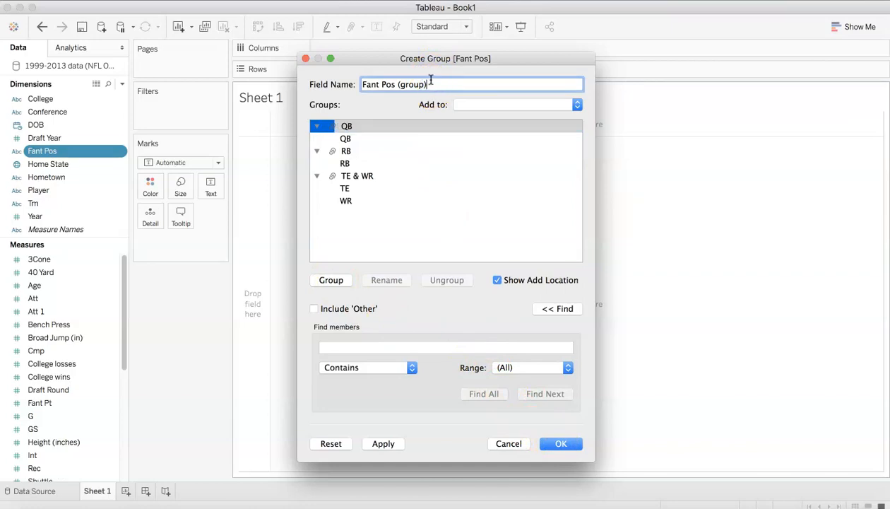
pyautogui.moveTo(418, 85); pyautogui.dragTo(361, 84)
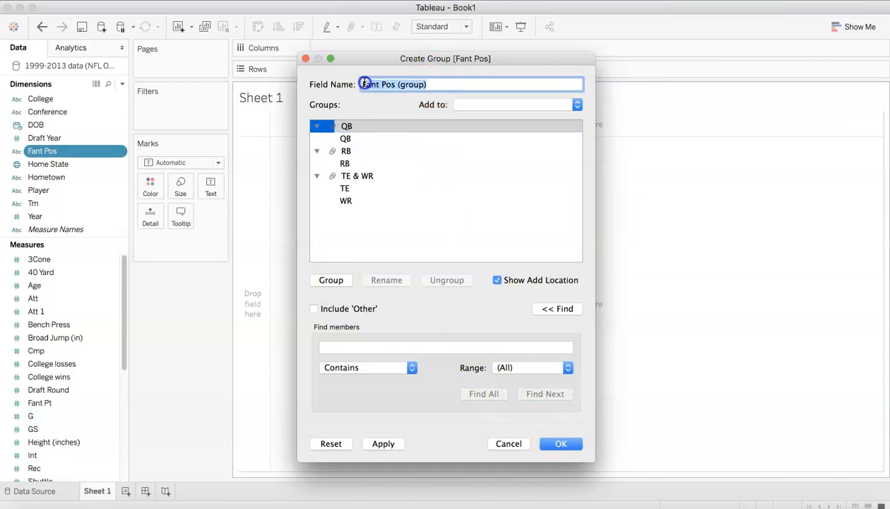
pyautogui.write('Grouy')
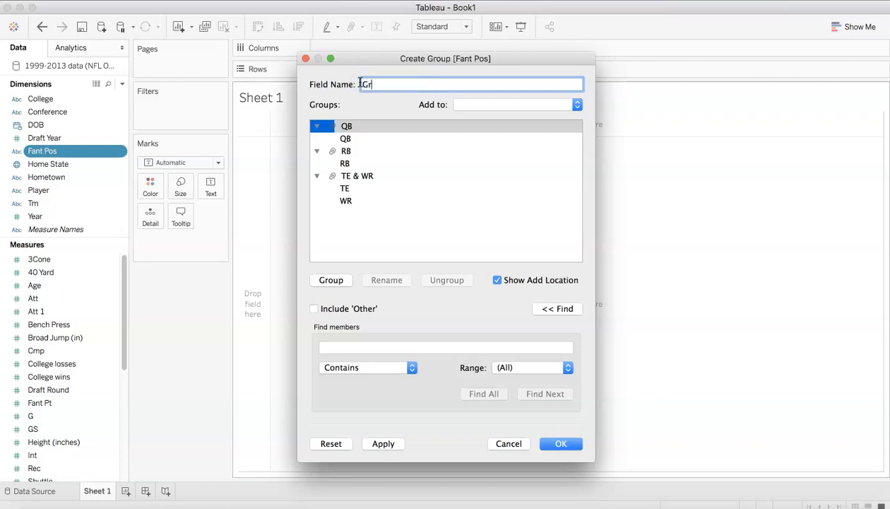
pyautogui.press('BackSpace')
pyautogui.write('pes')
pyautogui.press('BackSpace')
pyautogui.write('d by p')
pyautogui.write('osiiton')
pyautogui.press('BackSpace')
pyautogui.press('BackSpace')
pyautogui.press('BackSpace')
pyautogui.press('BackSpace')
pyautogui.write('tion')
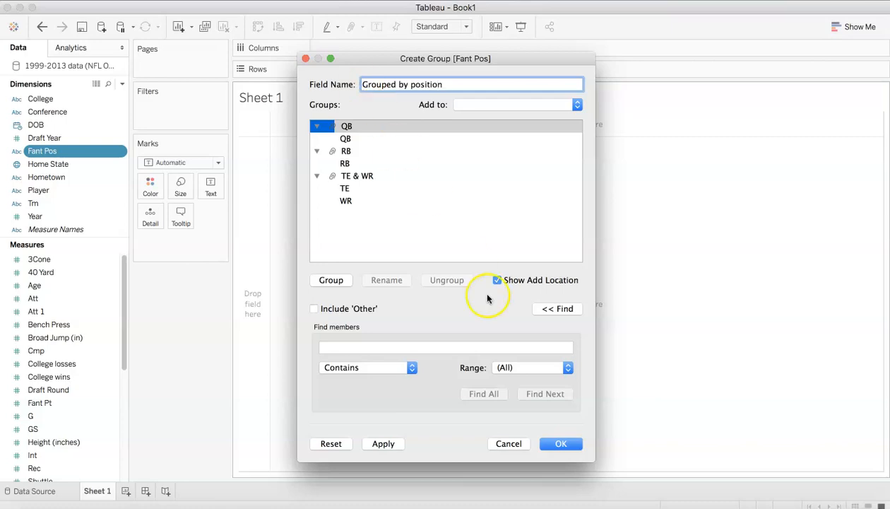
pyautogui.click(555, 442)
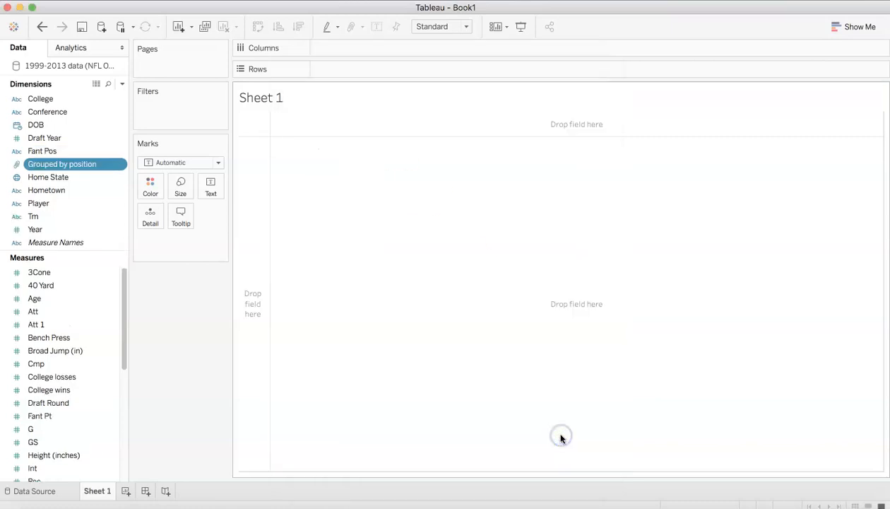
# Place the Grouped by position field on Columns of Sheet 1.
pyautogui.click(36, 166)
pyautogui.moveTo(42, 167); pyautogui.dragTo(346, 58)
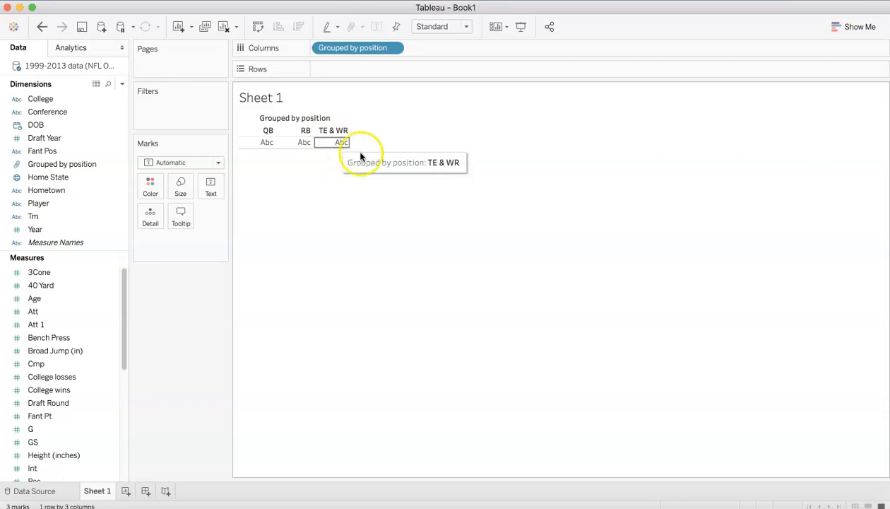
# Add the 40 Yard measure to Rows against Grouped by position and aggregate it as Average.
pyautogui.click(82, 337)
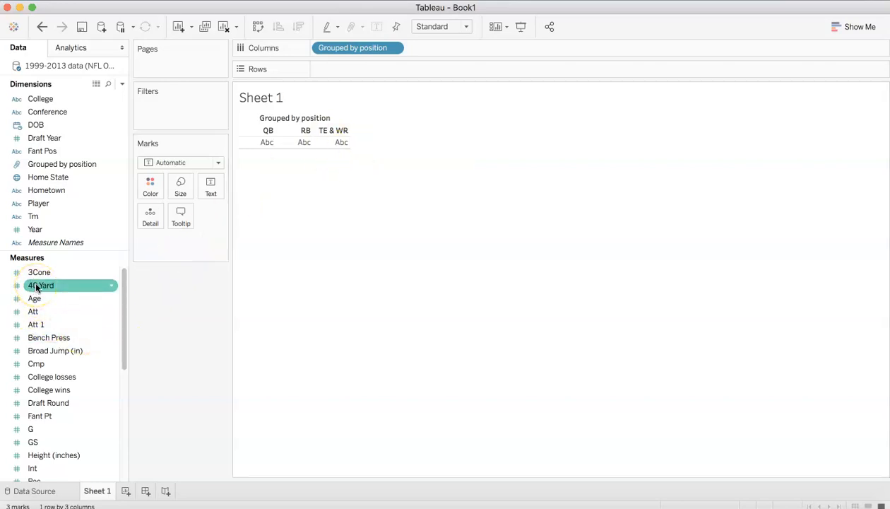
pyautogui.moveTo(37, 285); pyautogui.dragTo(349, 69)
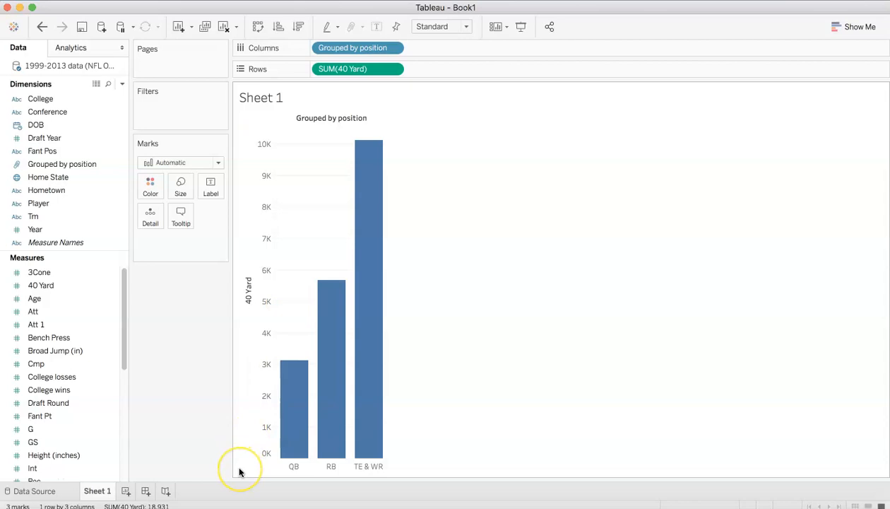
pyautogui.moveTo(368, 167)
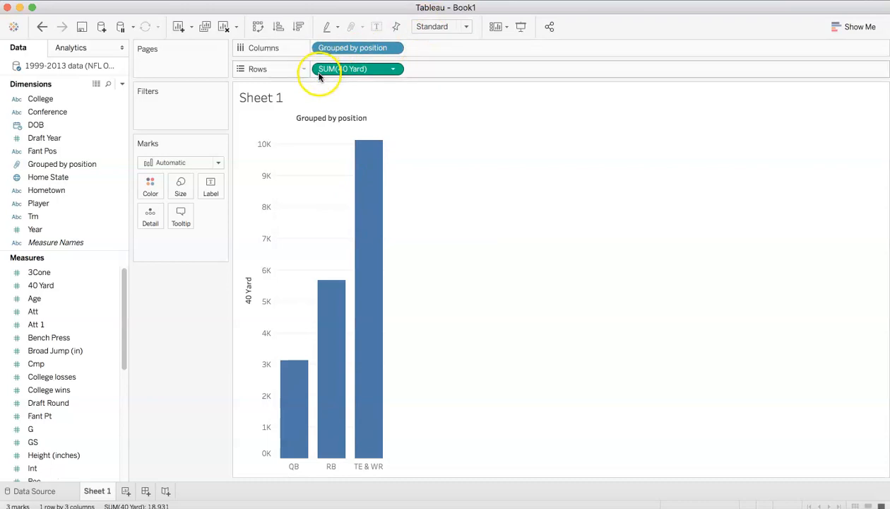
pyautogui.click(394, 69)
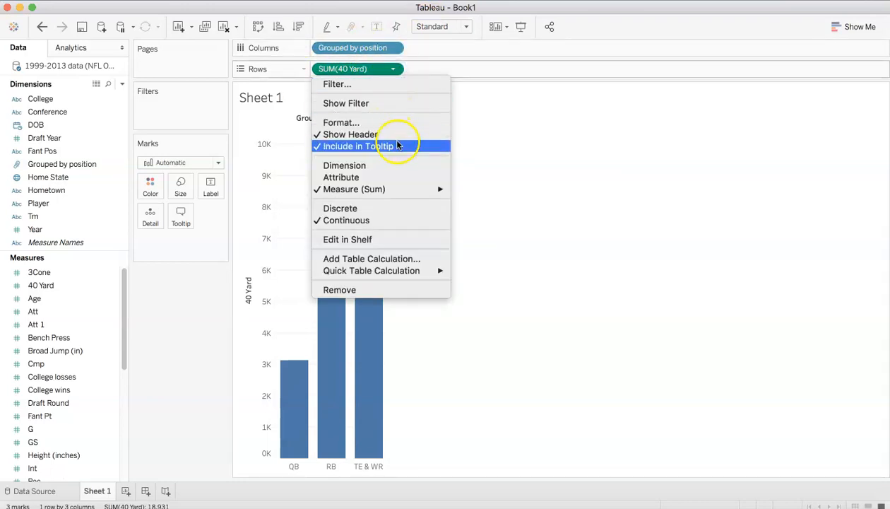
pyautogui.moveTo(406, 189)
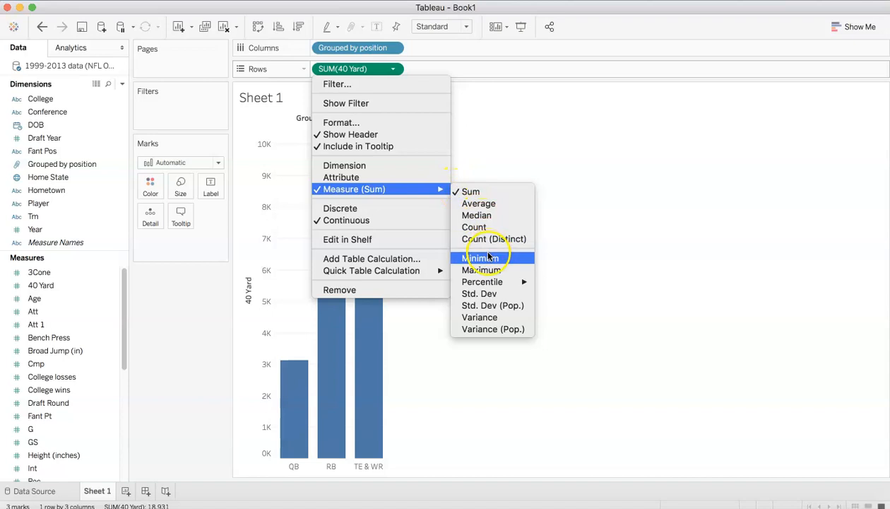
pyautogui.click(486, 205)
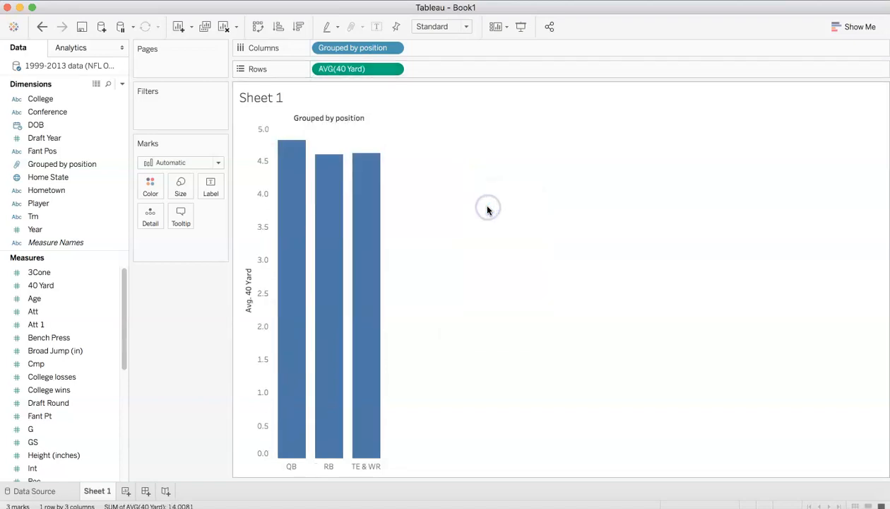
# Compare the average 40 Yard of the QB, RB and TE & WR bars and show the mark labels.
pyautogui.moveTo(299, 180)
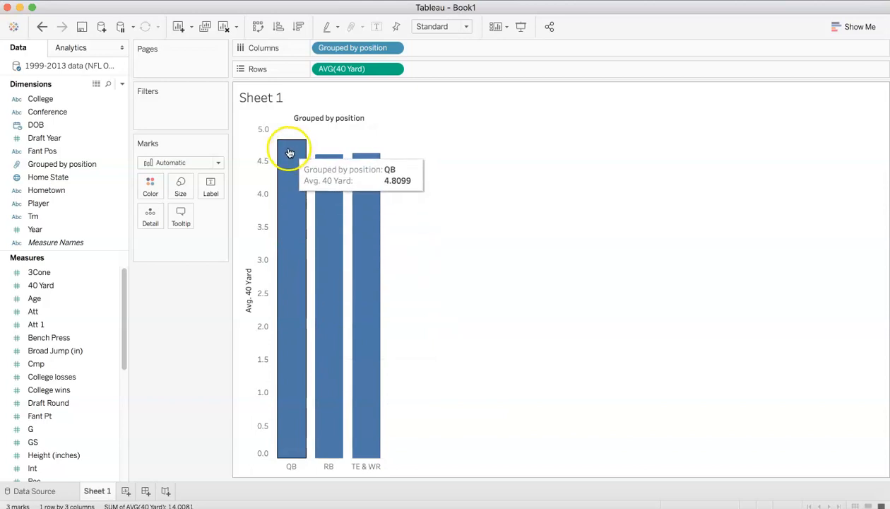
pyautogui.moveTo(359, 264)
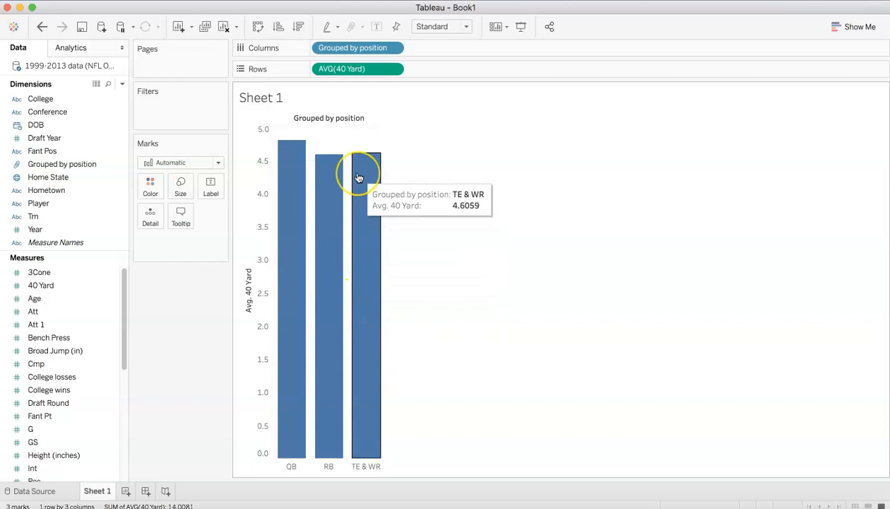
pyautogui.moveTo(347, 179)
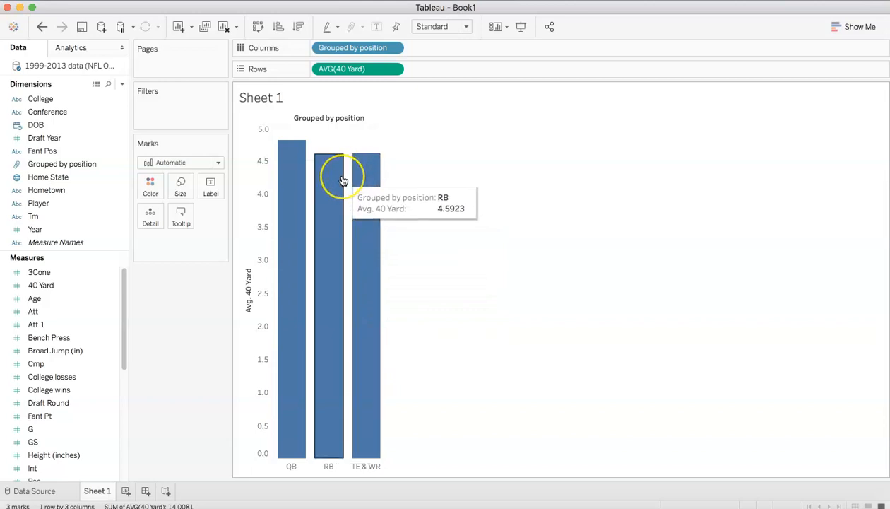
pyautogui.click(331, 180)
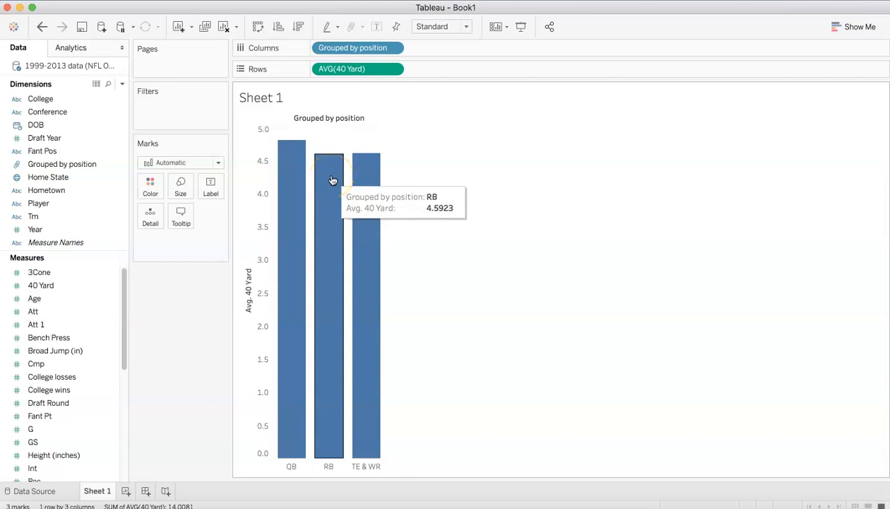
pyautogui.click(353, 185)
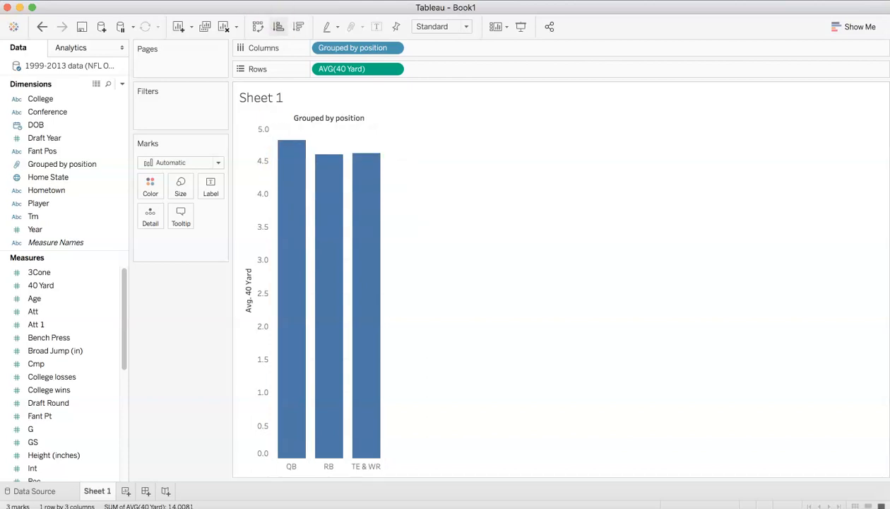
pyautogui.click(374, 26)
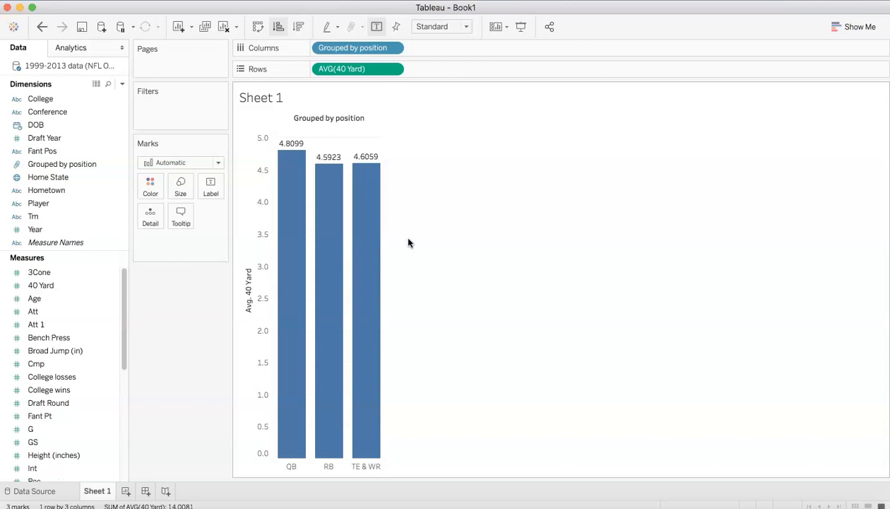
# Undo the mark labels, the 40 Yard and Grouped by position placements, and the creation of the Grouped by position field.
pyautogui.click(41, 26)
pyautogui.click(41, 27)
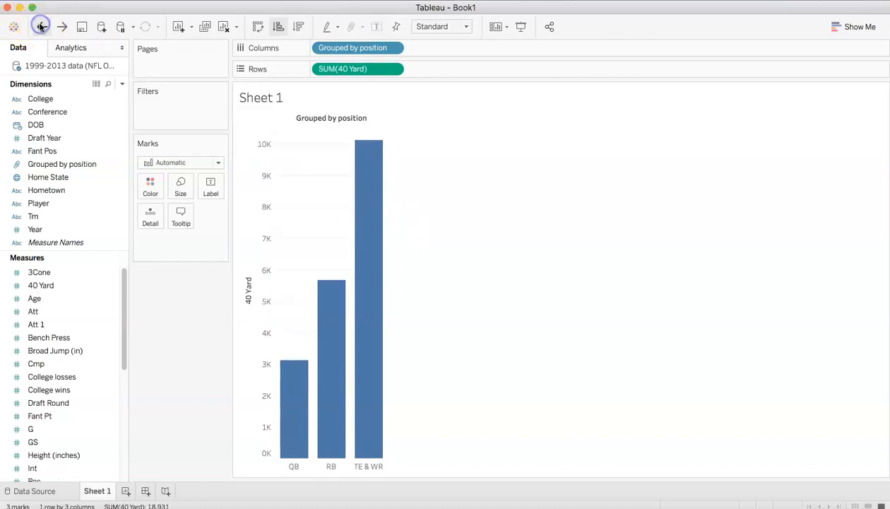
pyautogui.click(41, 27)
pyautogui.click(41, 26)
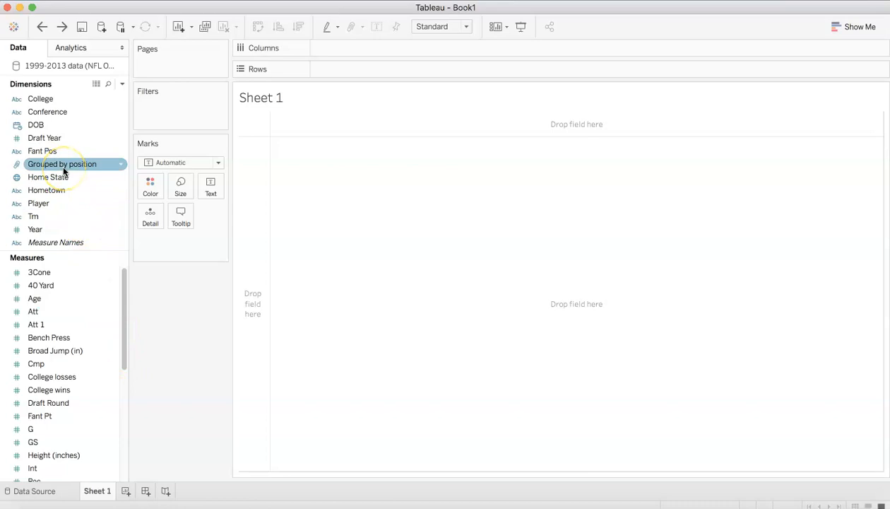
pyautogui.click(39, 27)
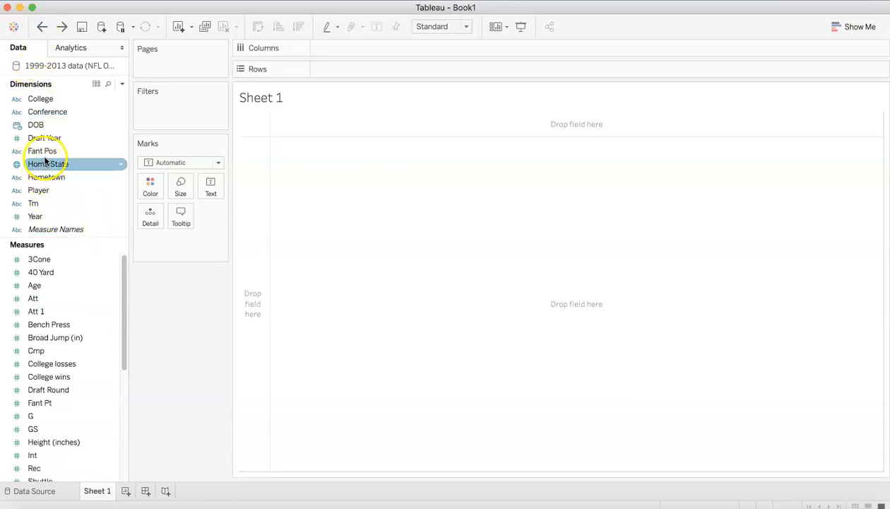
# Place the original Fant Pos dimension on Columns of the empty Sheet 1.
pyautogui.moveTo(44, 150); pyautogui.dragTo(353, 51)
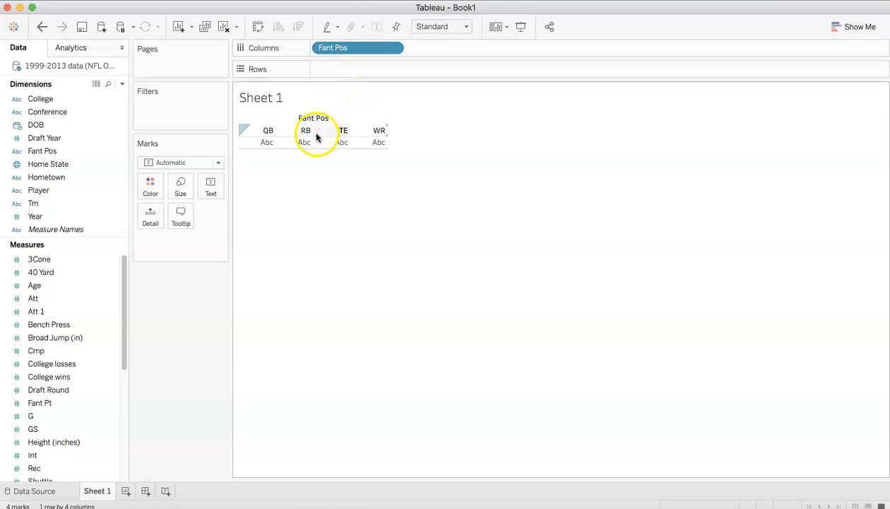
pyautogui.click(343, 131)
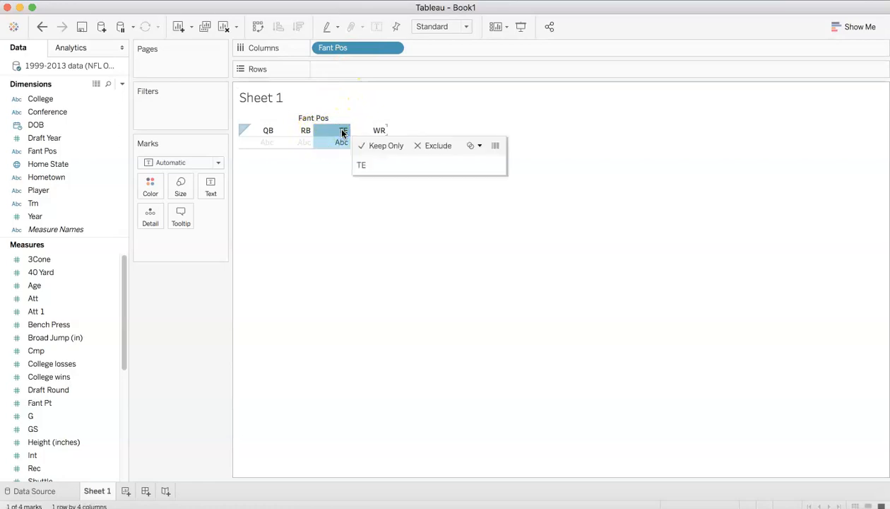
pyautogui.click(662, 269)
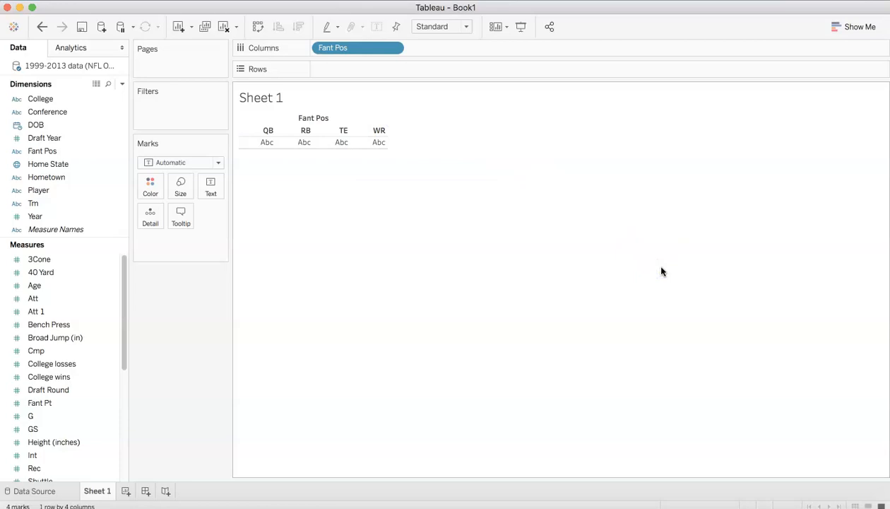
pyautogui.click(97, 153)
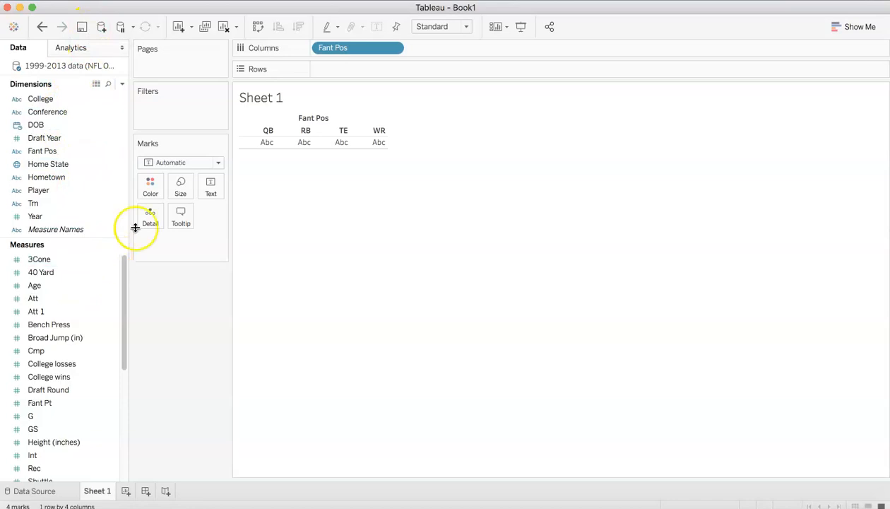
pyautogui.click(342, 134)
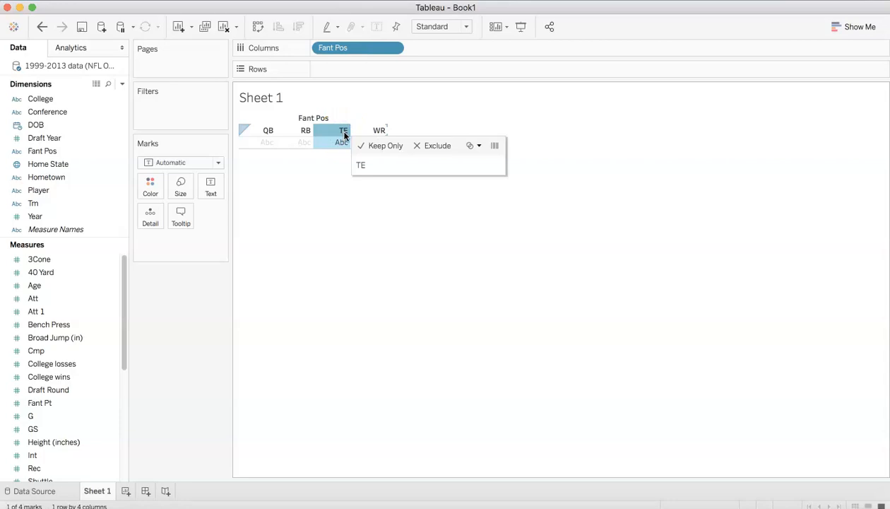
pyautogui.keyDown('super'); pyautogui.click(378, 132); pyautogui.keyUp('super')
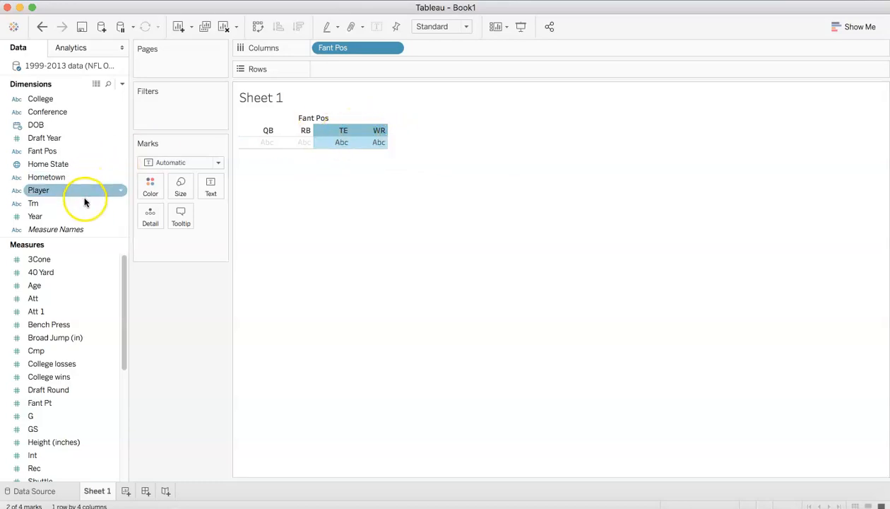
pyautogui.click(317, 254)
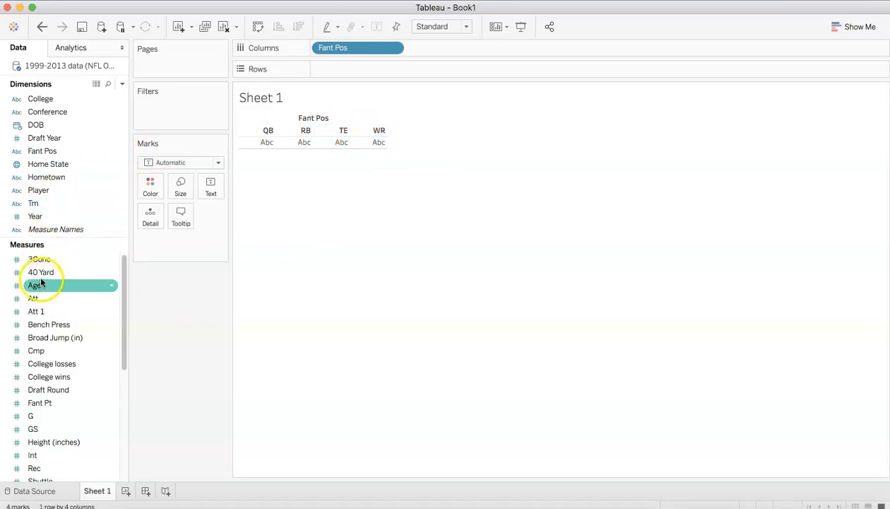
# Add the 40 Yard measure to Rows against Fant Pos and change its aggregation to Average.
pyautogui.moveTo(37, 273)
pyautogui.mouseDown()
pyautogui.moveTo(177, 239)
pyautogui.moveTo(352, 94)
pyautogui.moveTo(352, 68)
pyautogui.mouseUp()
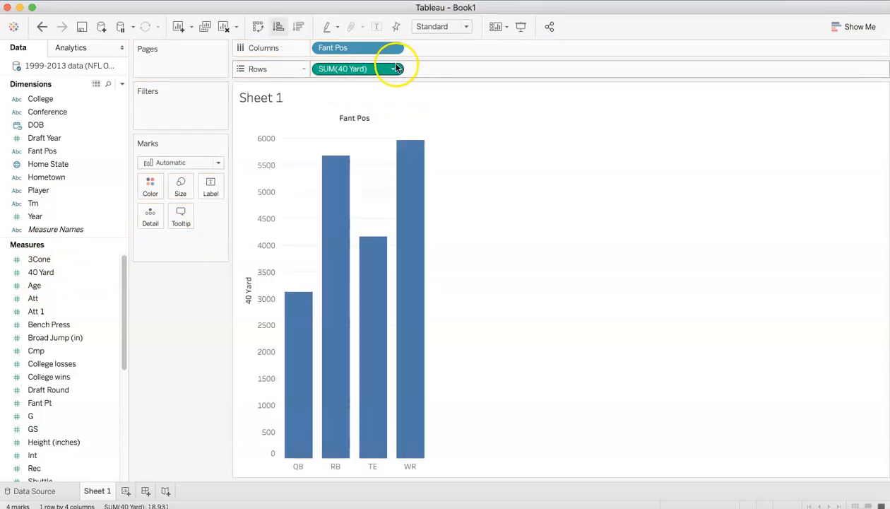
pyautogui.click(393, 69)
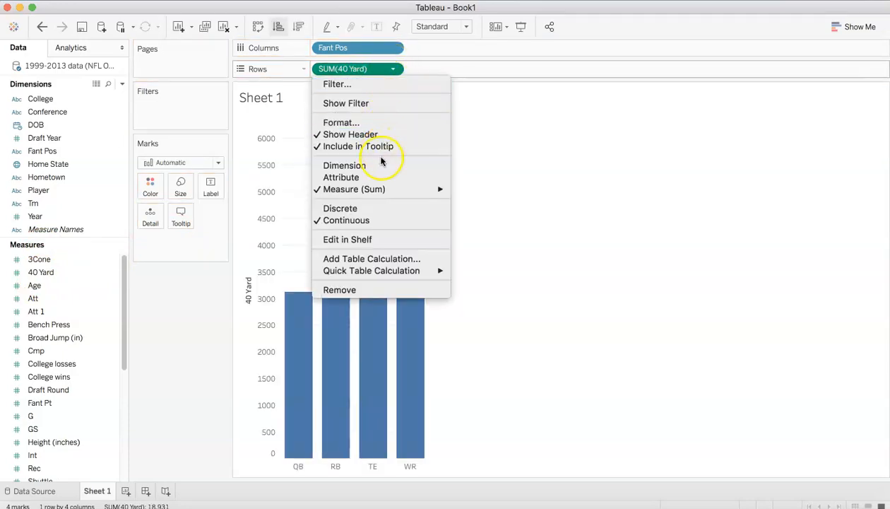
pyautogui.moveTo(379, 189)
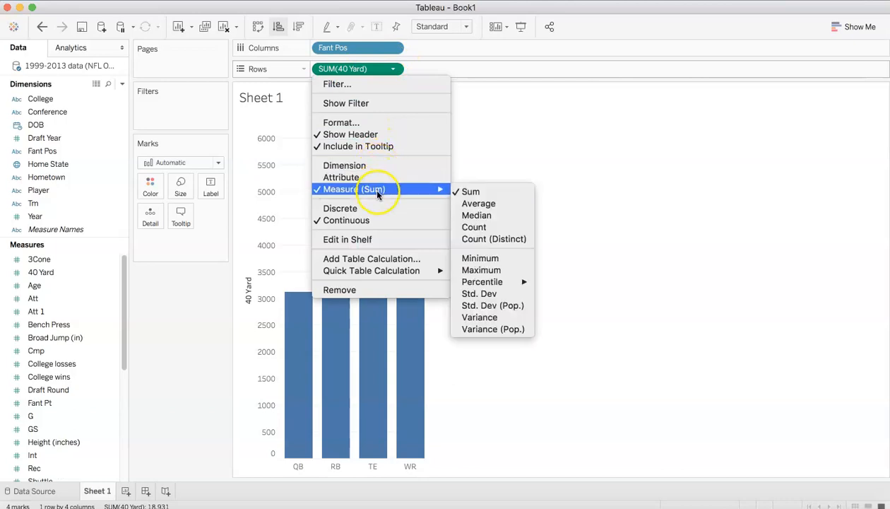
pyautogui.click(496, 201)
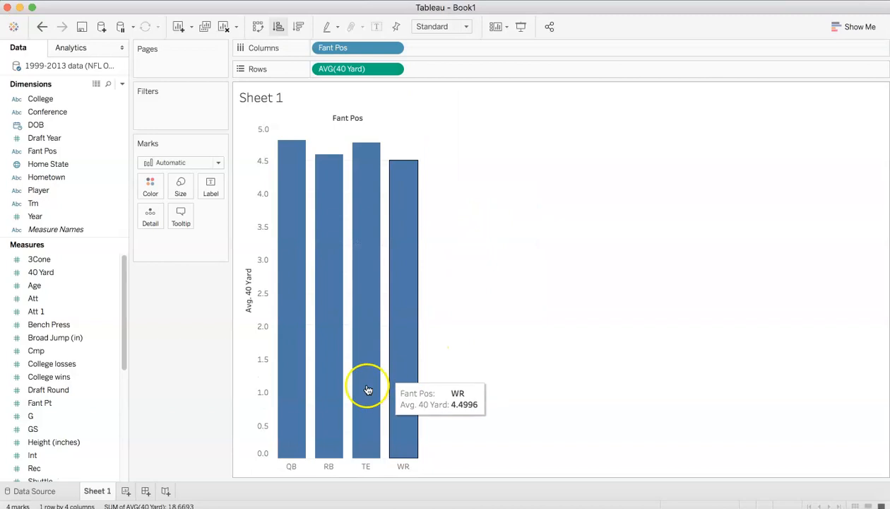
# Select the TE and WR members in the bar chart and group them directly in the view, leaving no bars selected.
pyautogui.click(365, 468)
pyautogui.click(407, 468)
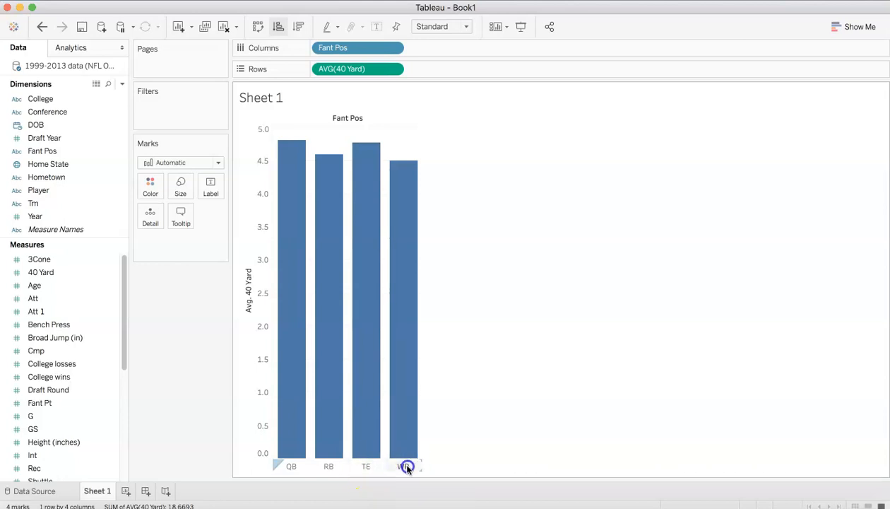
pyautogui.keyDown('super'); pyautogui.click(368, 468); pyautogui.keyUp('super')
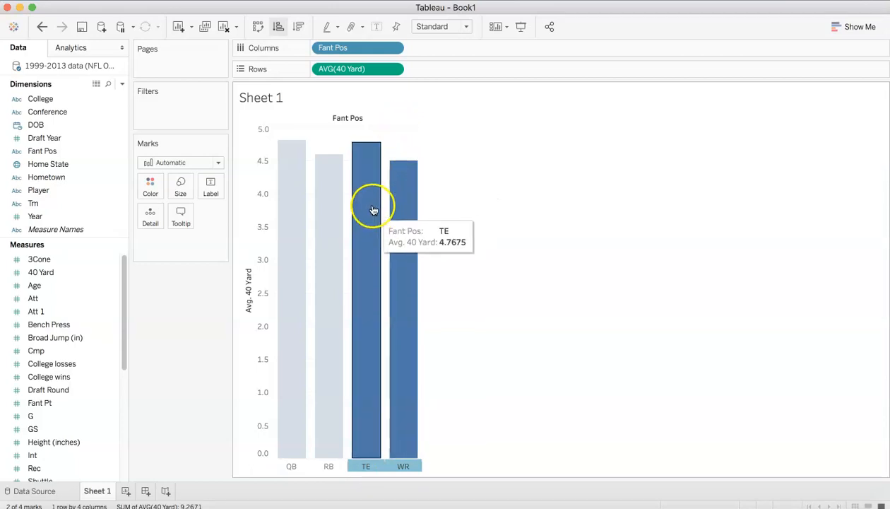
pyautogui.click(375, 170)
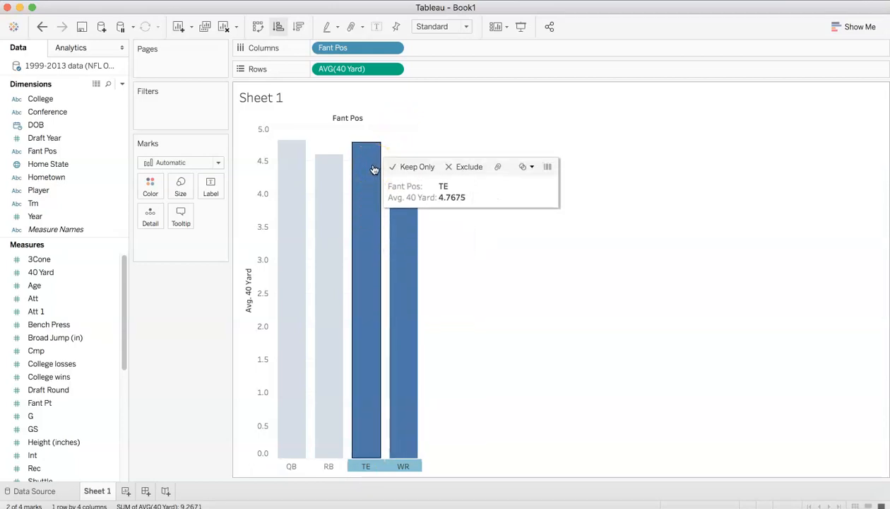
pyautogui.rightClick(374, 169)
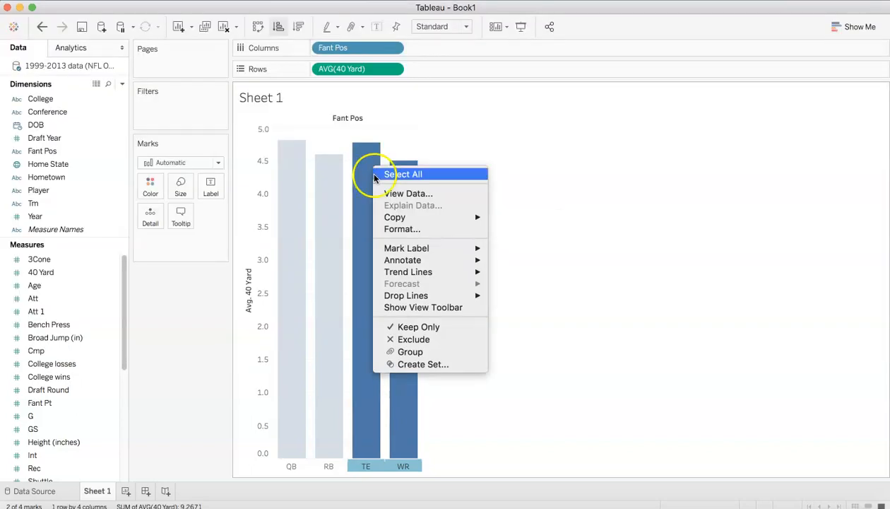
pyautogui.moveTo(412, 250)
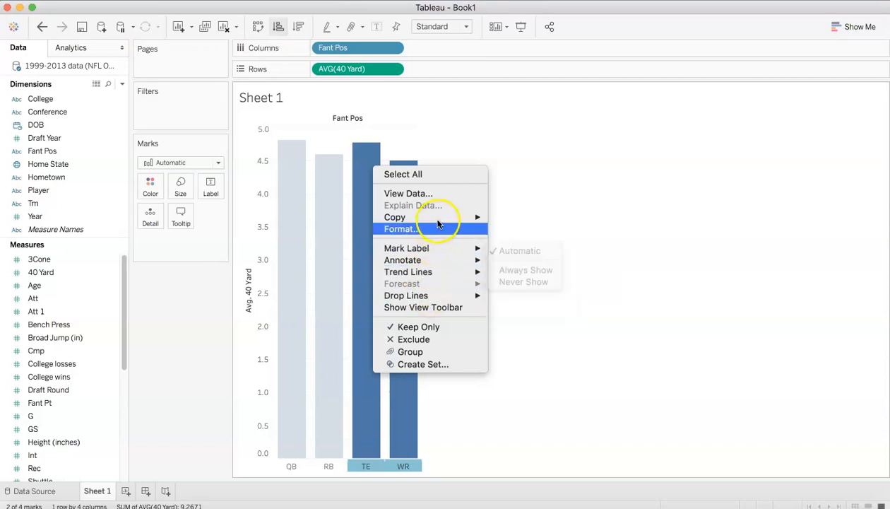
pyautogui.moveTo(438, 223)
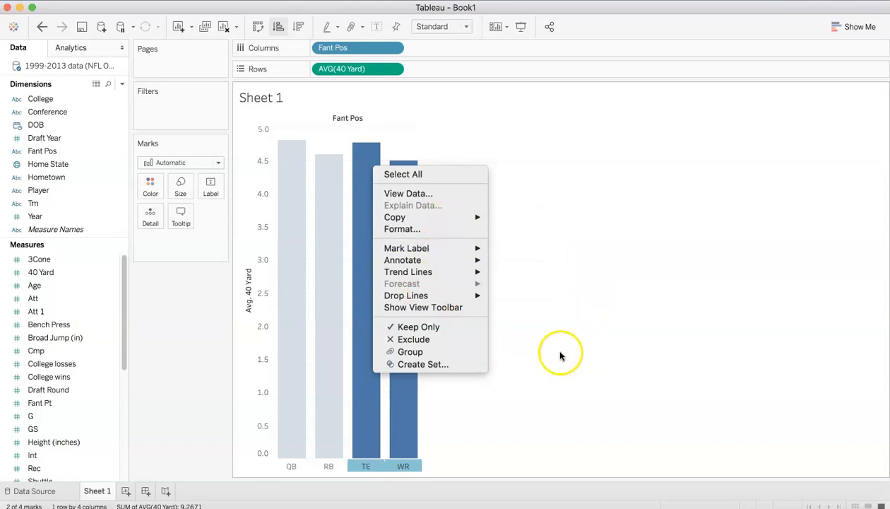
pyautogui.click(414, 358)
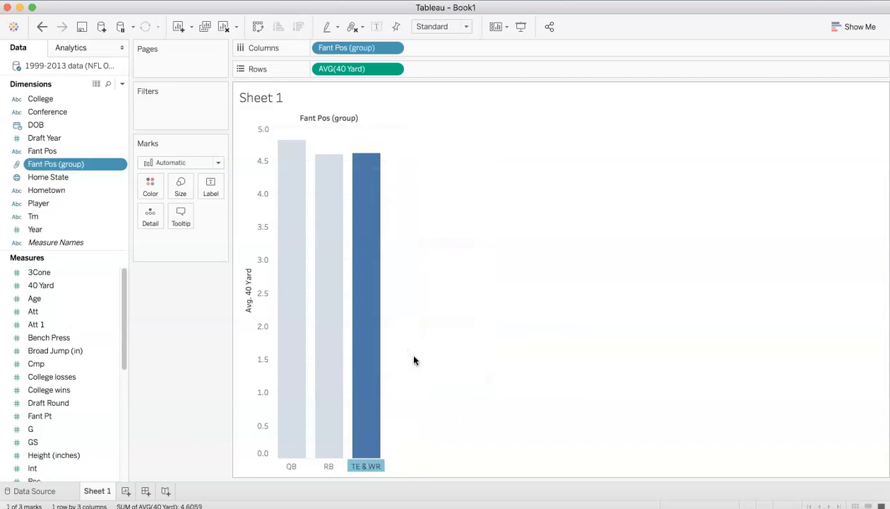
pyautogui.moveTo(340, 387)
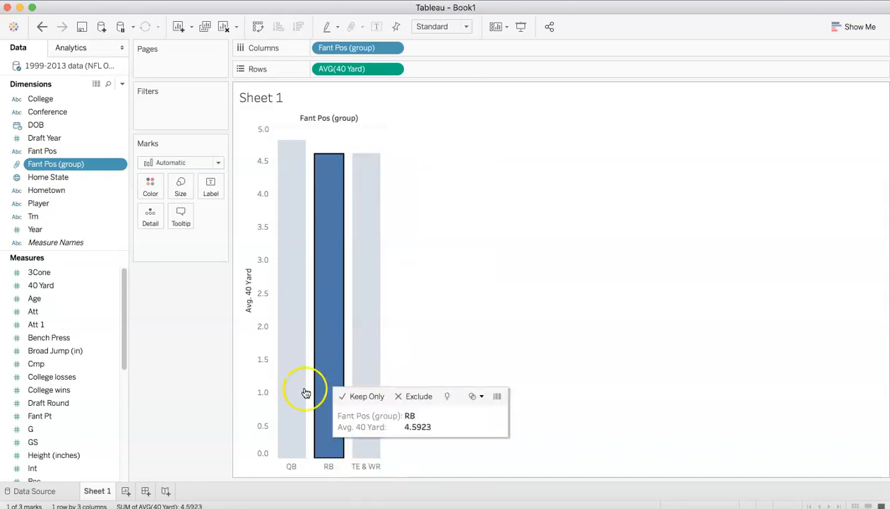
pyautogui.click(272, 390)
pyautogui.click(572, 392)
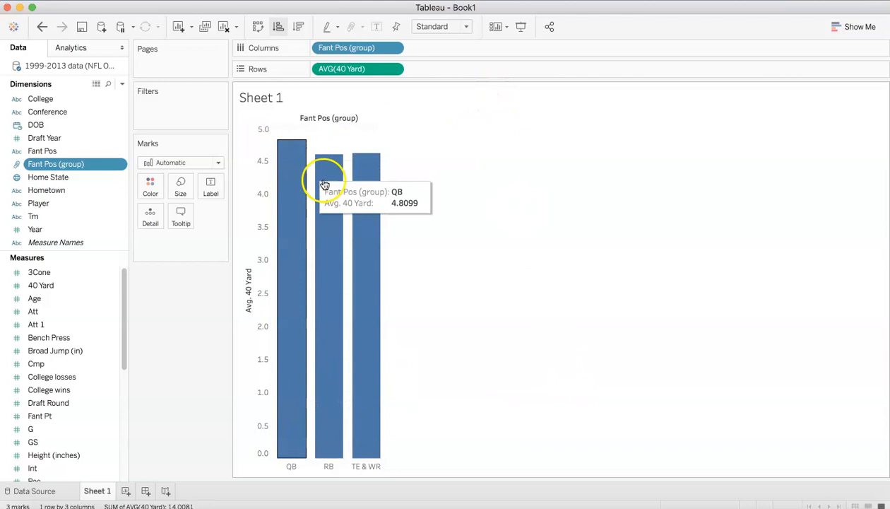
# Undo the existing TE and WR group and regroup the two positions by selecting their bars instead.
pyautogui.click(42, 27)
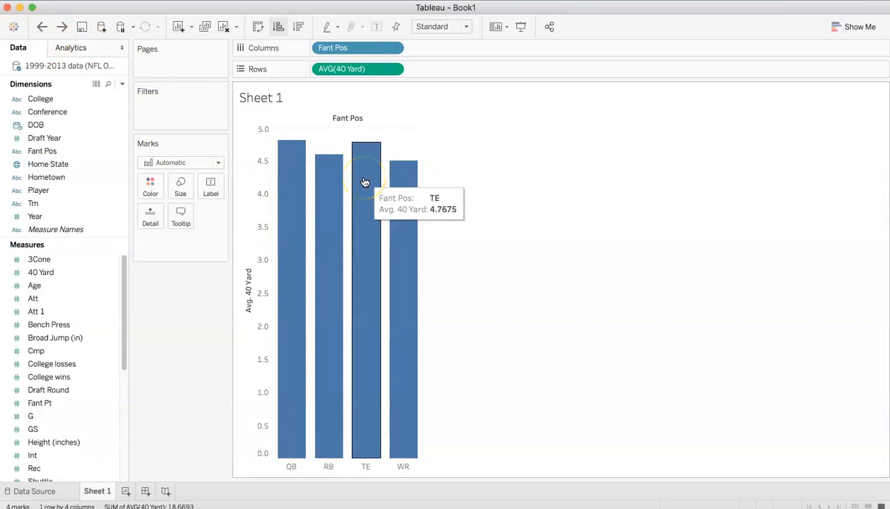
pyautogui.moveTo(364, 181); pyautogui.dragTo(438, 232)
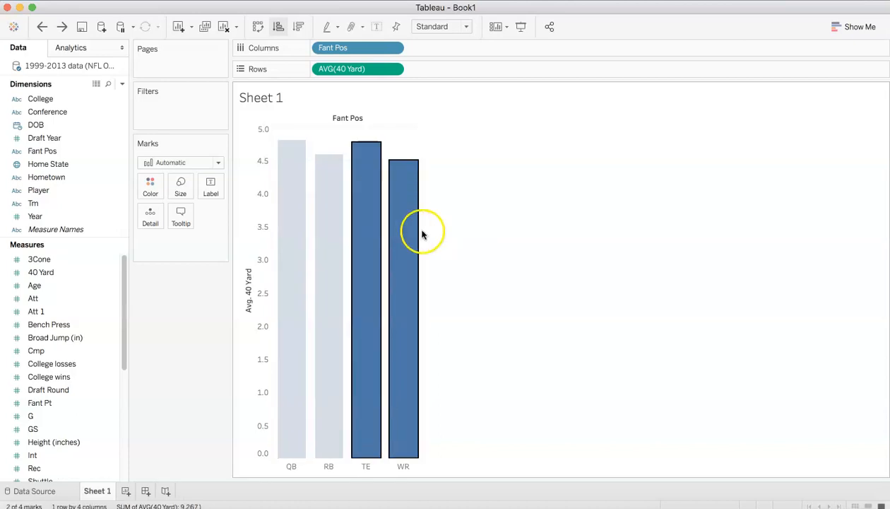
pyautogui.rightClick(373, 201)
pyautogui.click(384, 225)
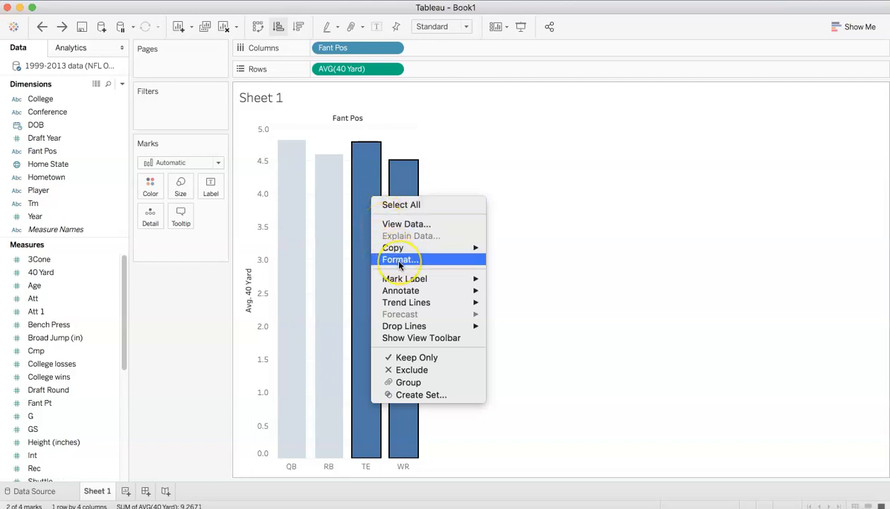
pyautogui.click(418, 381)
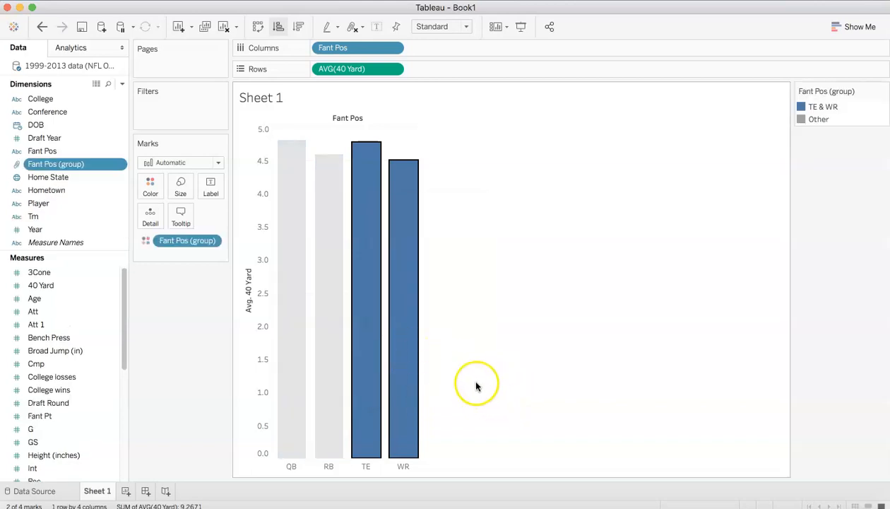
pyautogui.click(502, 387)
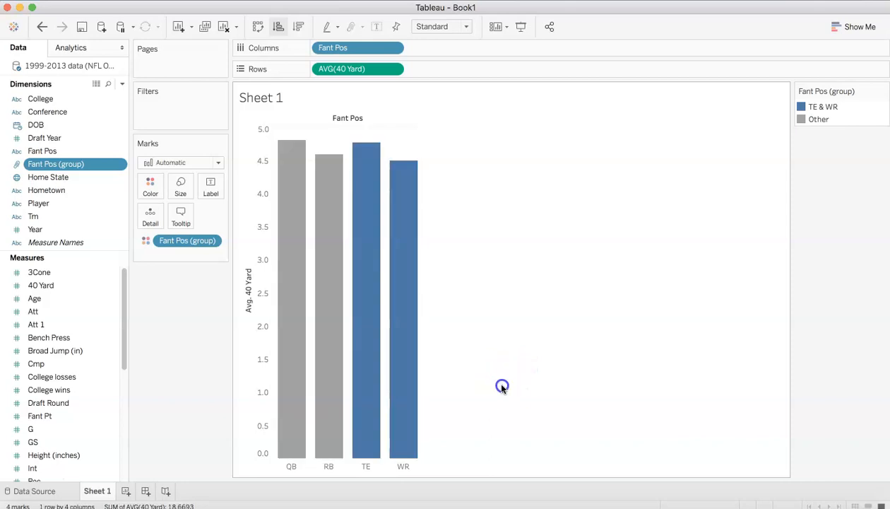
# Examine the tooltips of the TE and WR bars and the options available for both bars selected together.
pyautogui.moveTo(373, 280)
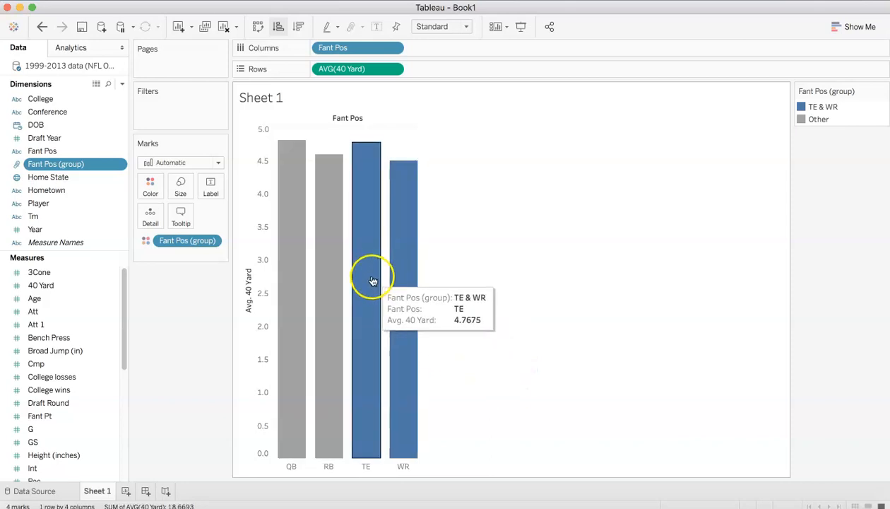
pyautogui.click(573, 259)
pyautogui.moveTo(370, 284)
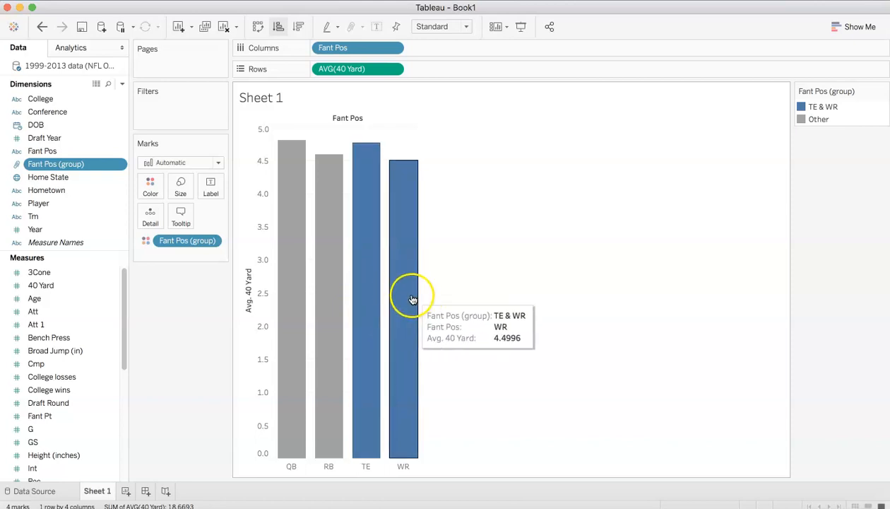
pyautogui.click(610, 269)
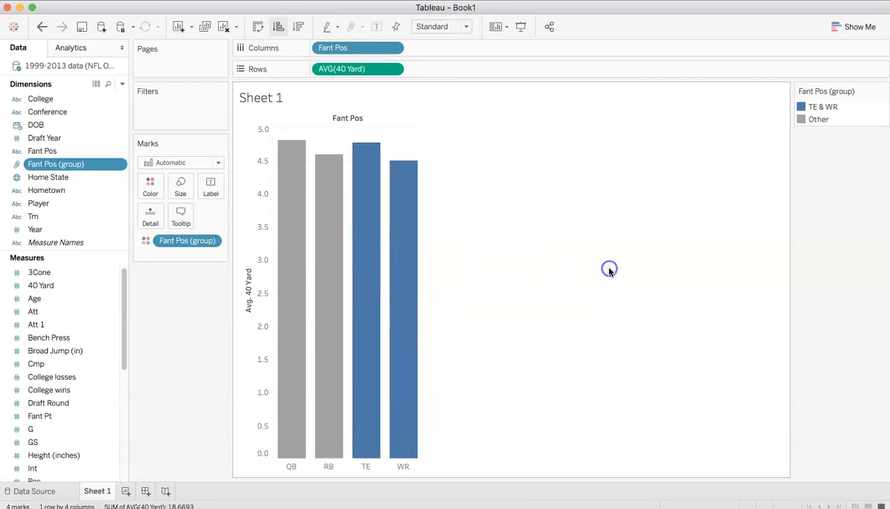
pyautogui.click(373, 231)
pyautogui.keyDown('super'); pyautogui.click(417, 233); pyautogui.keyUp('super')
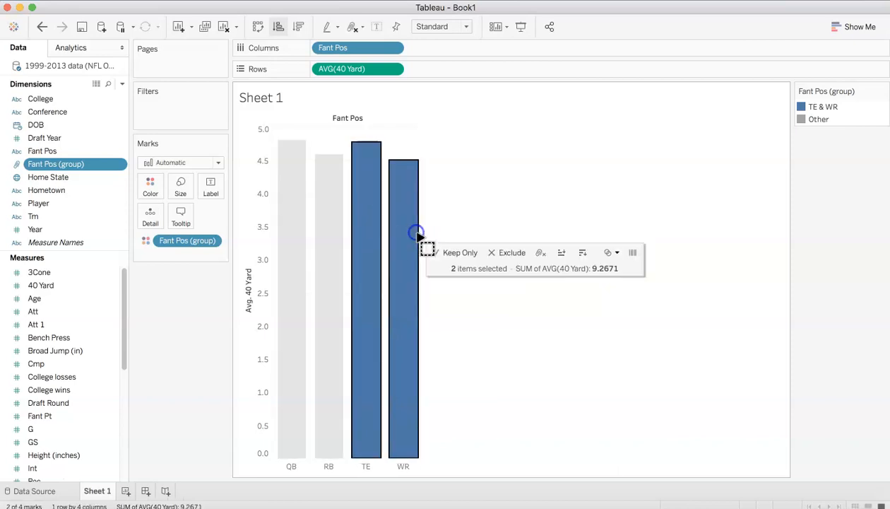
pyautogui.rightClick(354, 244)
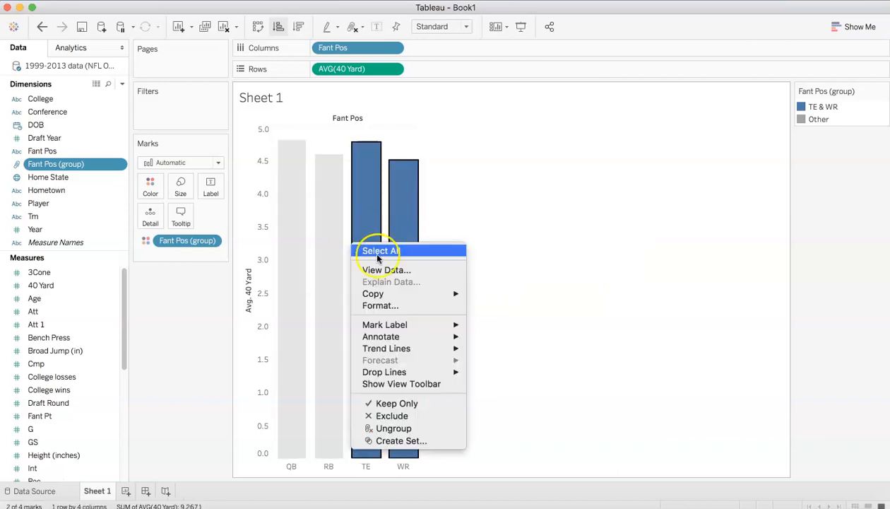
pyautogui.click(576, 328)
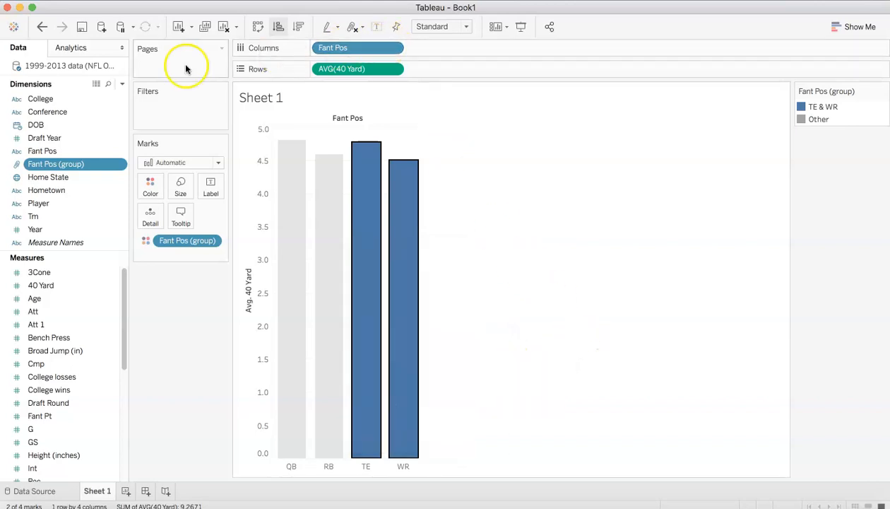
# Undo the bar-based grouping and the aggregation change, and set the 40 Yard measure on Rows to Average again.
pyautogui.click(42, 29)
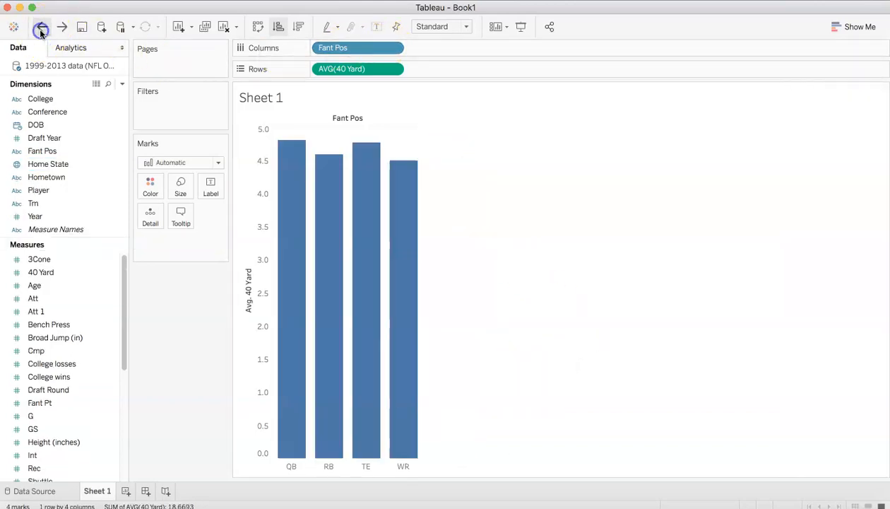
pyautogui.click(42, 28)
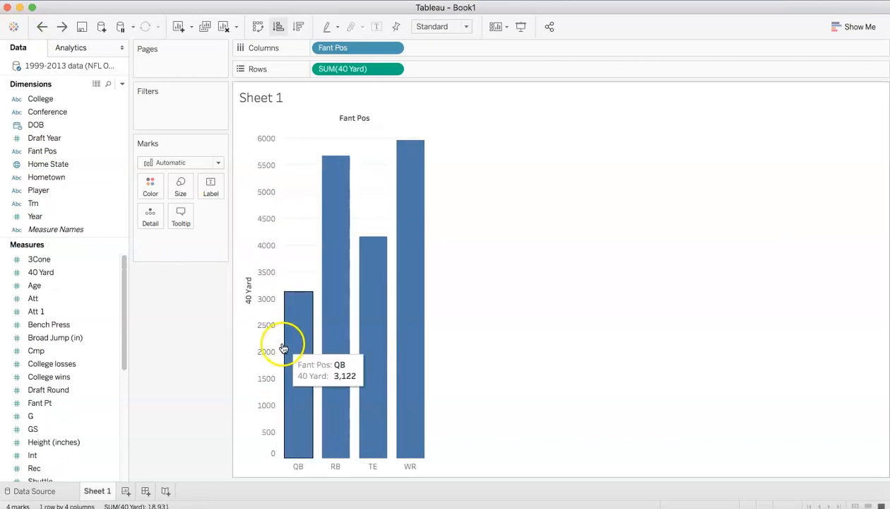
pyautogui.click(393, 68)
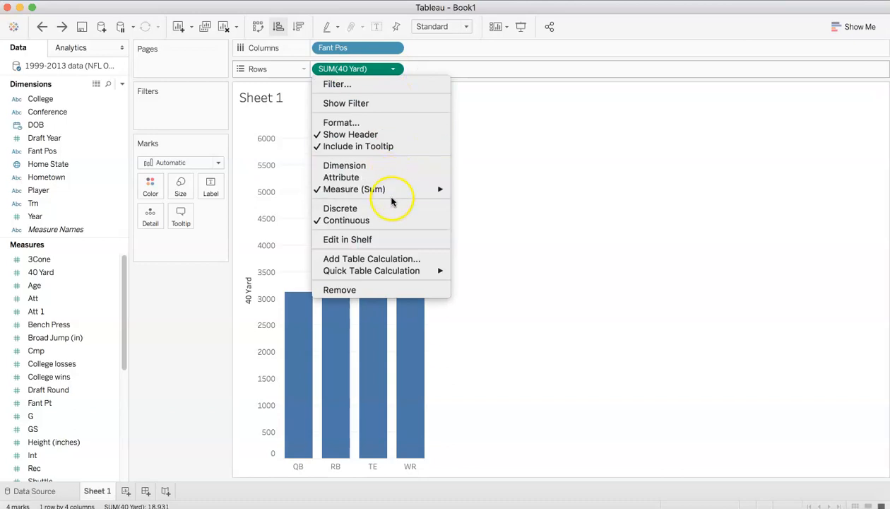
pyautogui.moveTo(393, 188)
pyautogui.click(482, 205)
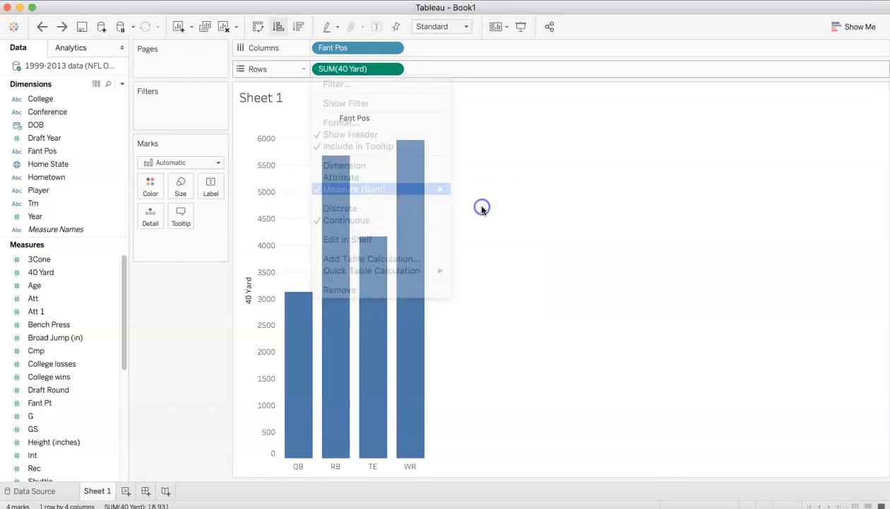
# Group the selected TE and WR bars once more, check the group's colour legend, and undo back to the ungrouped SUM(40 Yard) chart.
pyautogui.moveTo(372, 283); pyautogui.dragTo(417, 292)
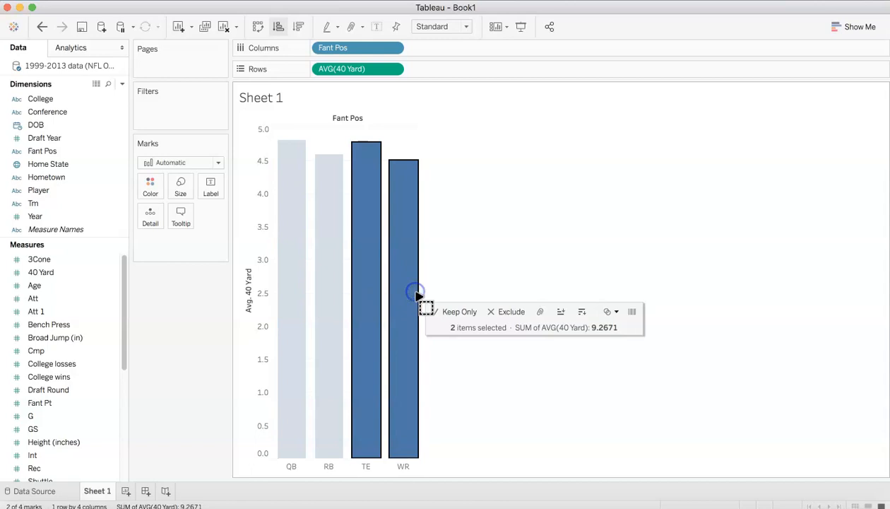
pyautogui.rightClick(365, 304)
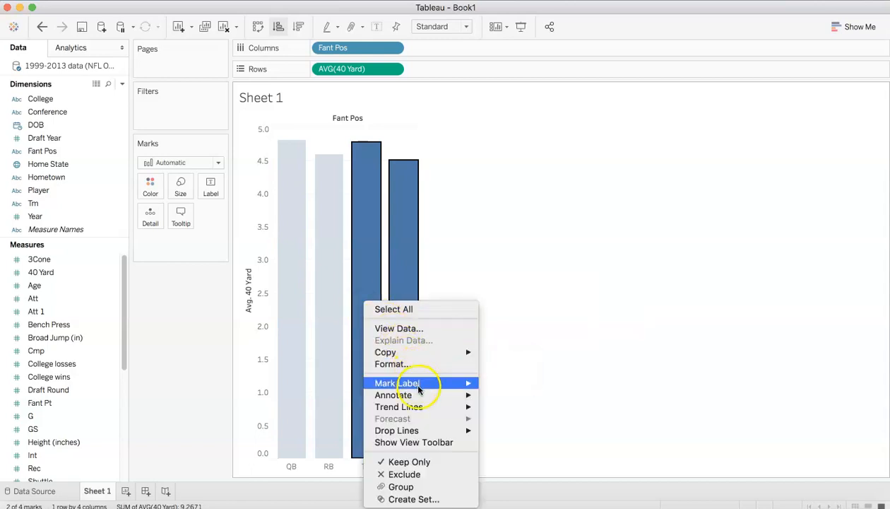
pyautogui.click(416, 488)
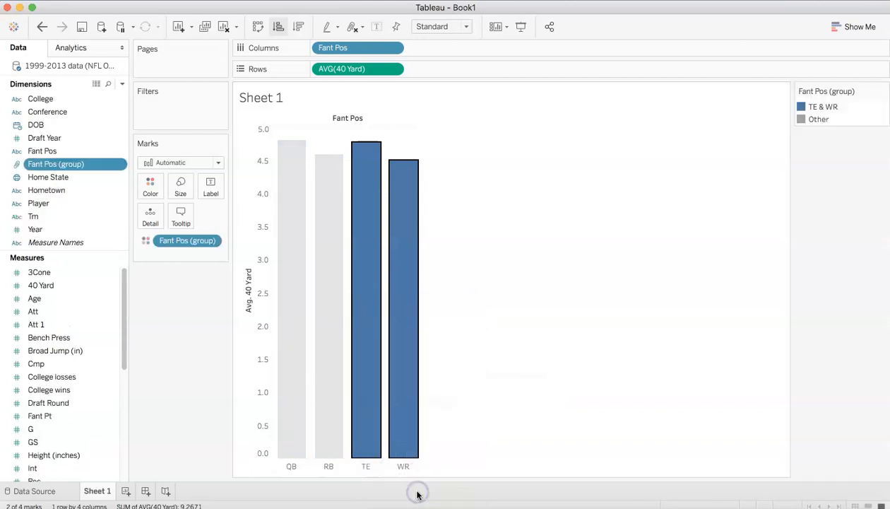
pyautogui.click(825, 110)
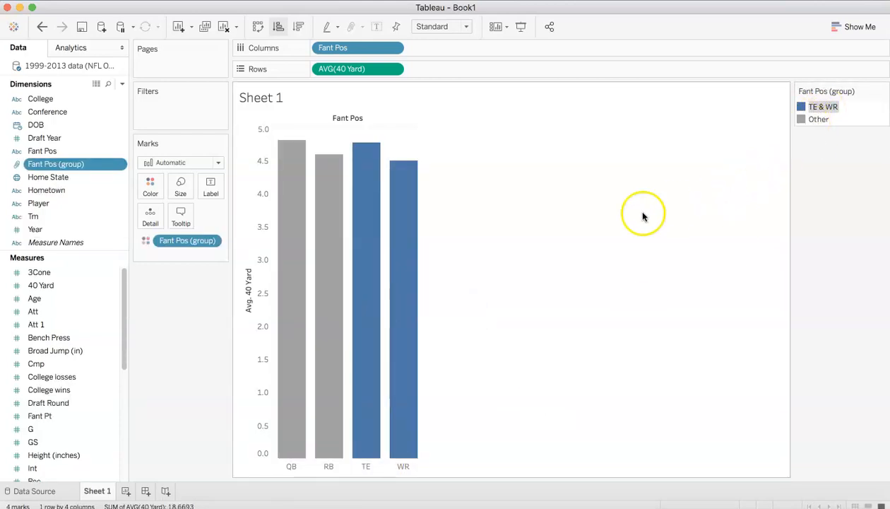
pyautogui.click(478, 256)
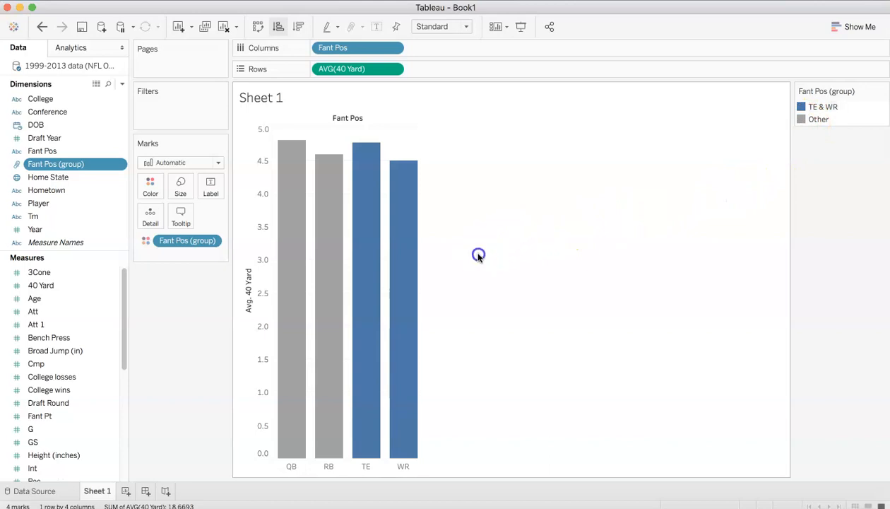
pyautogui.click(42, 26)
pyautogui.click(41, 26)
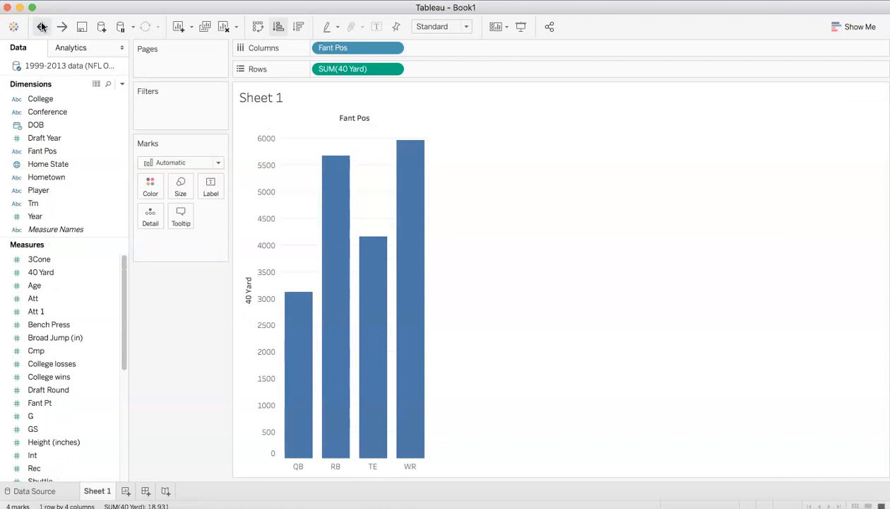
# Select the TE and WR axis headers together and group them into a single TE & WR member.
pyautogui.click(374, 467)
pyautogui.click(423, 466)
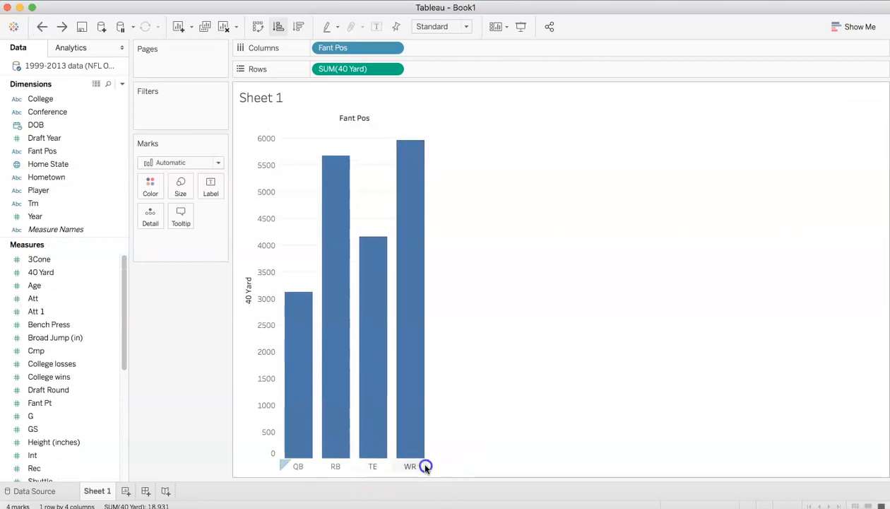
pyautogui.click(371, 467)
pyautogui.rightClick(371, 465)
pyautogui.click(510, 442)
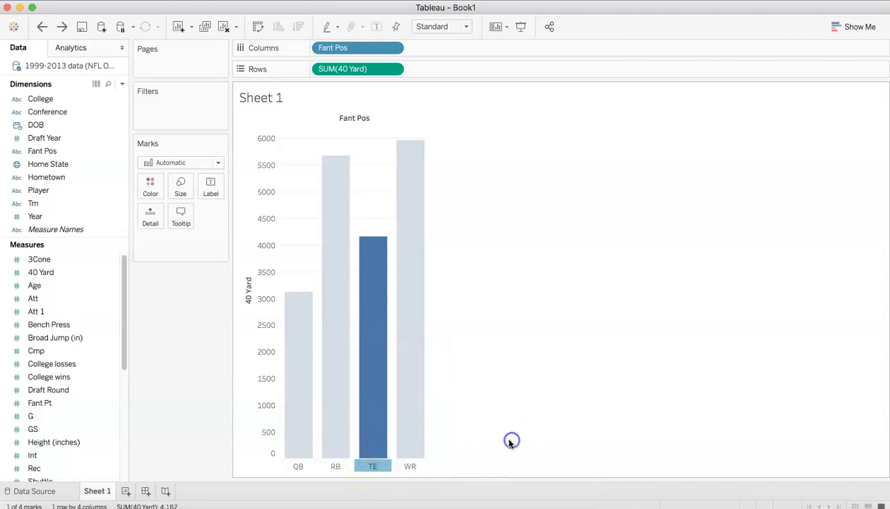
pyautogui.keyDown('super'); pyautogui.click(410, 467); pyautogui.keyUp('super')
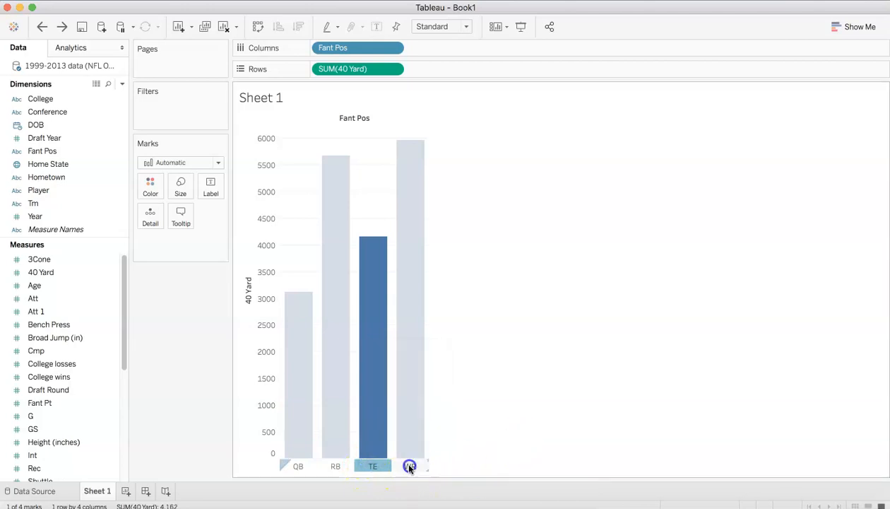
pyautogui.rightClick(371, 424)
pyautogui.click(388, 372)
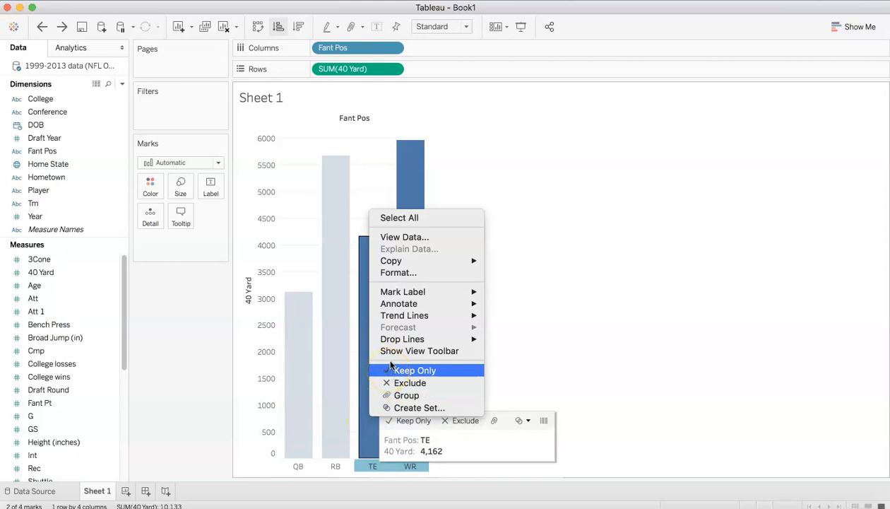
pyautogui.click(396, 395)
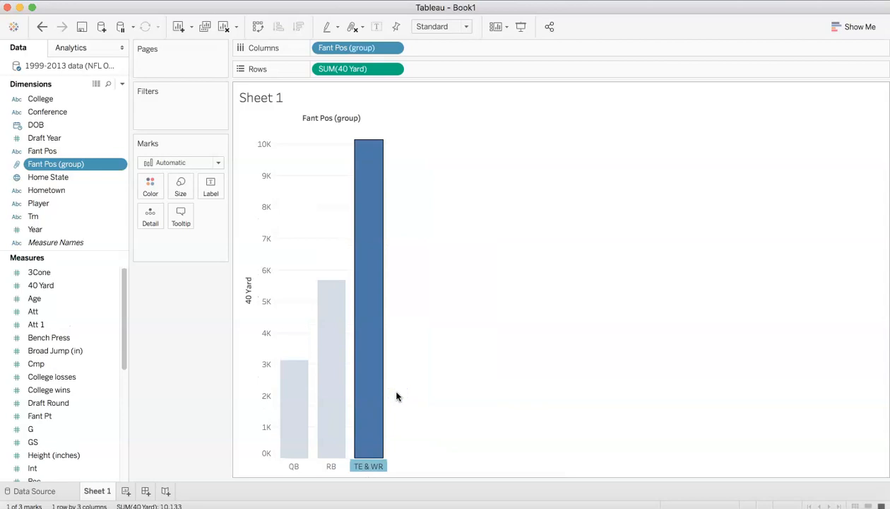
# Clear the selection of the TE & WR bar and change the 40 Yard aggregation on Rows to Average.
pyautogui.click(385, 380)
pyautogui.click(382, 182)
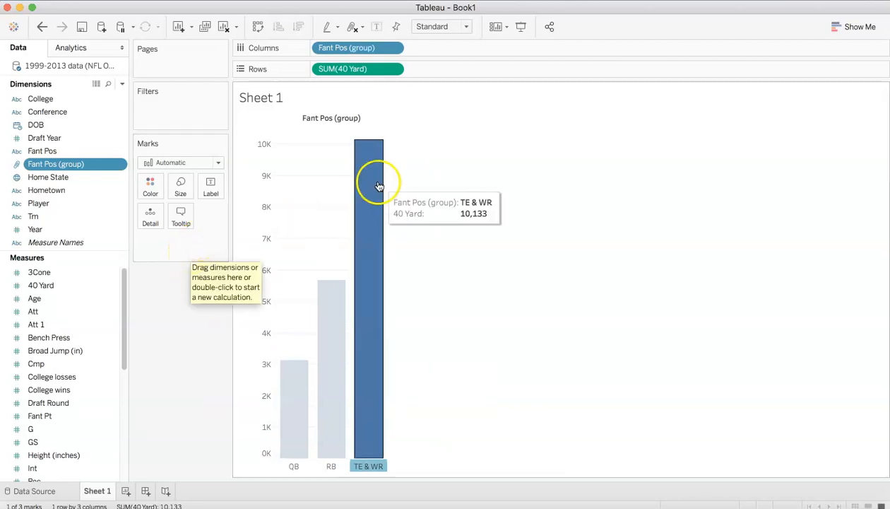
pyautogui.click(394, 69)
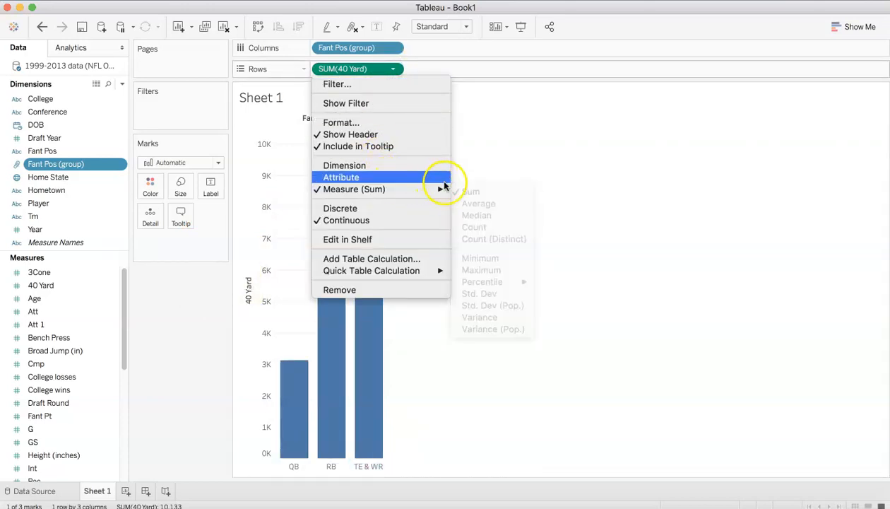
pyautogui.moveTo(442, 189)
pyautogui.click(468, 203)
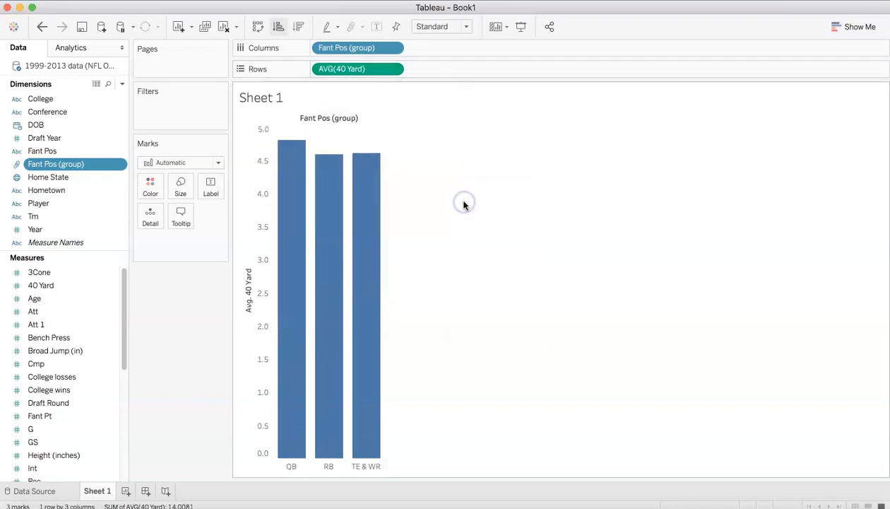
pyautogui.moveTo(291, 197)
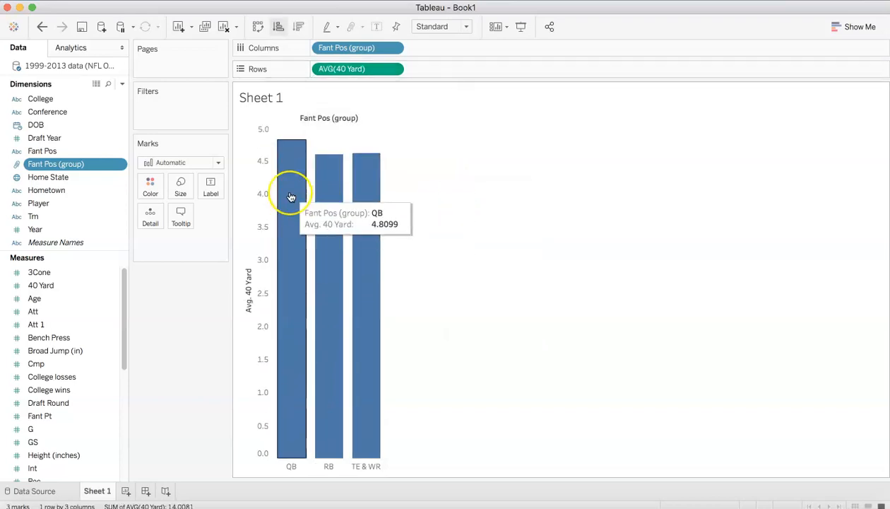